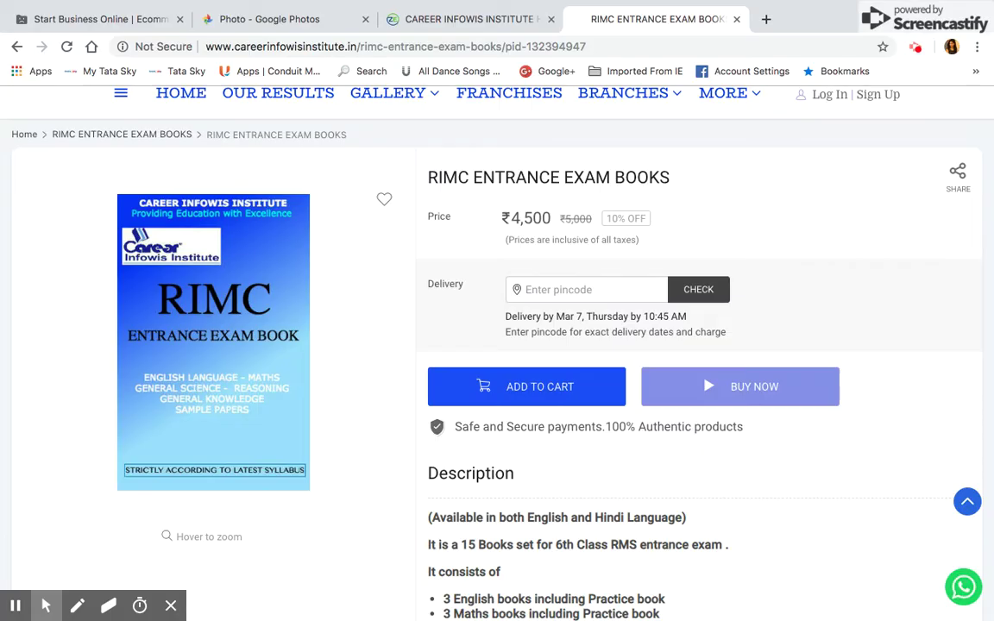
Step: Review the RIMC set contents: English, Maths, Science books, mock test, sample papers, interview and motivational books
scroll(633, 336, "down", 2)
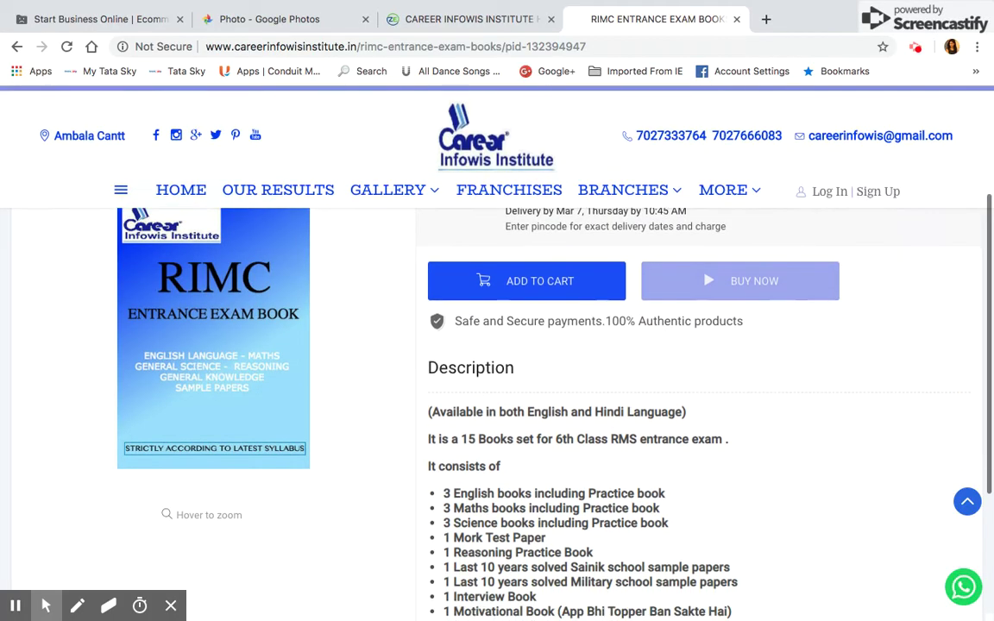
scroll(633, 335, "down", 5)
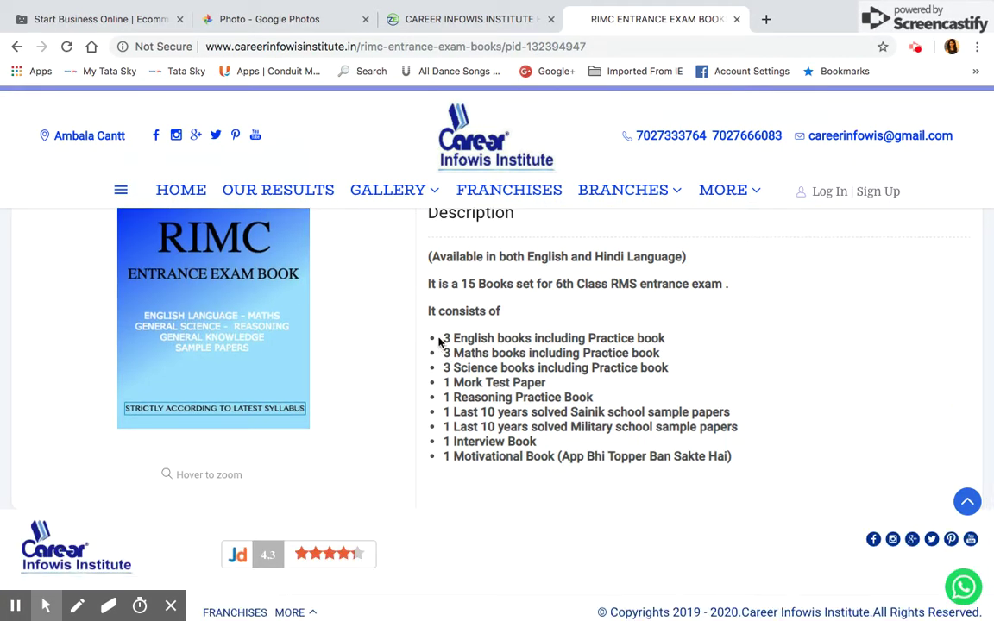
left_click_drag(442, 340, 742, 473)
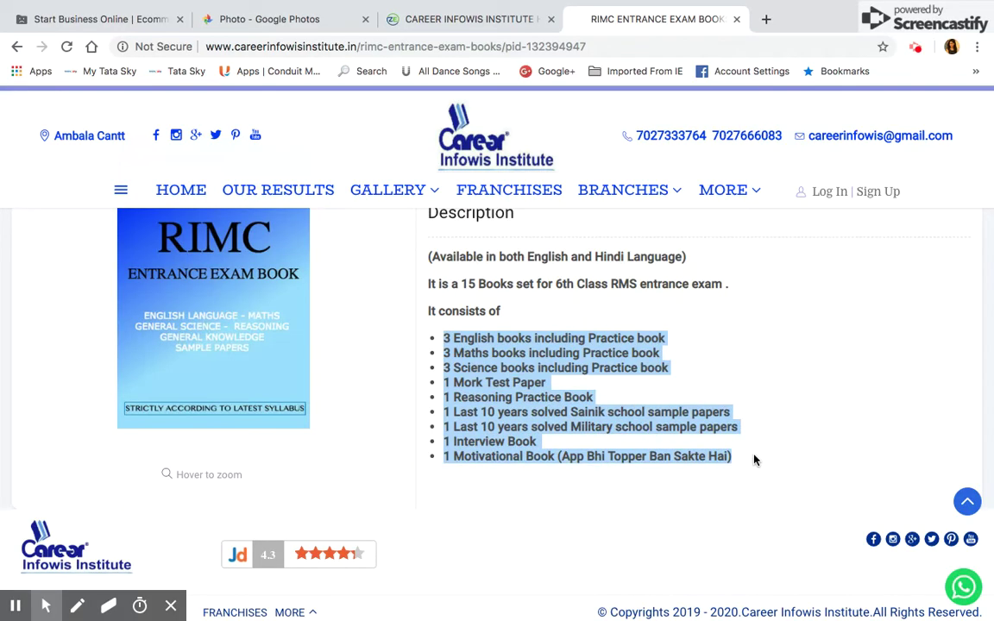
left_click(753, 461)
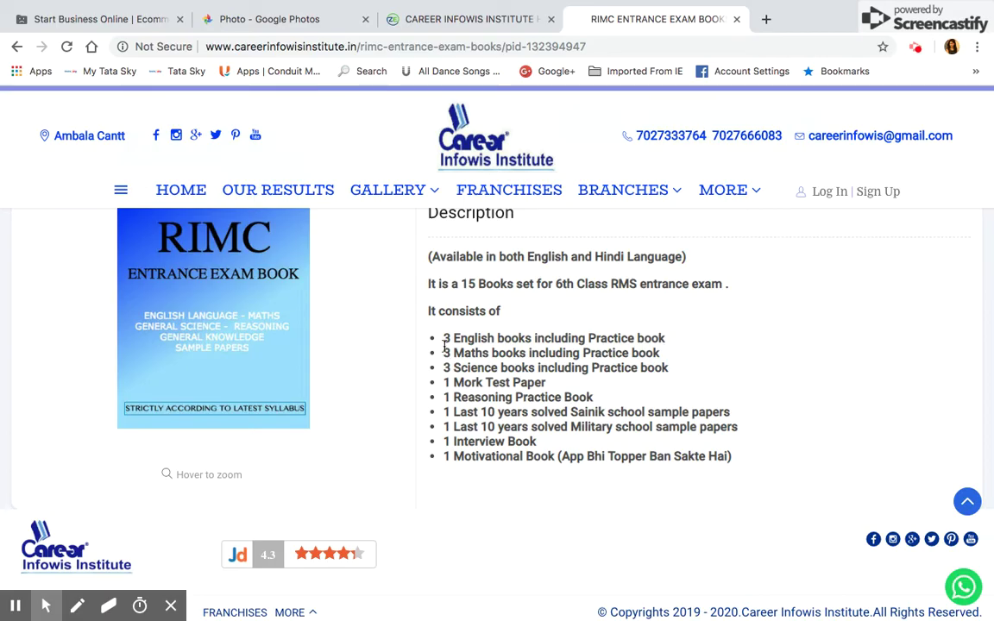
left_click_drag(452, 338, 669, 368)
left_click_drag(447, 383, 551, 382)
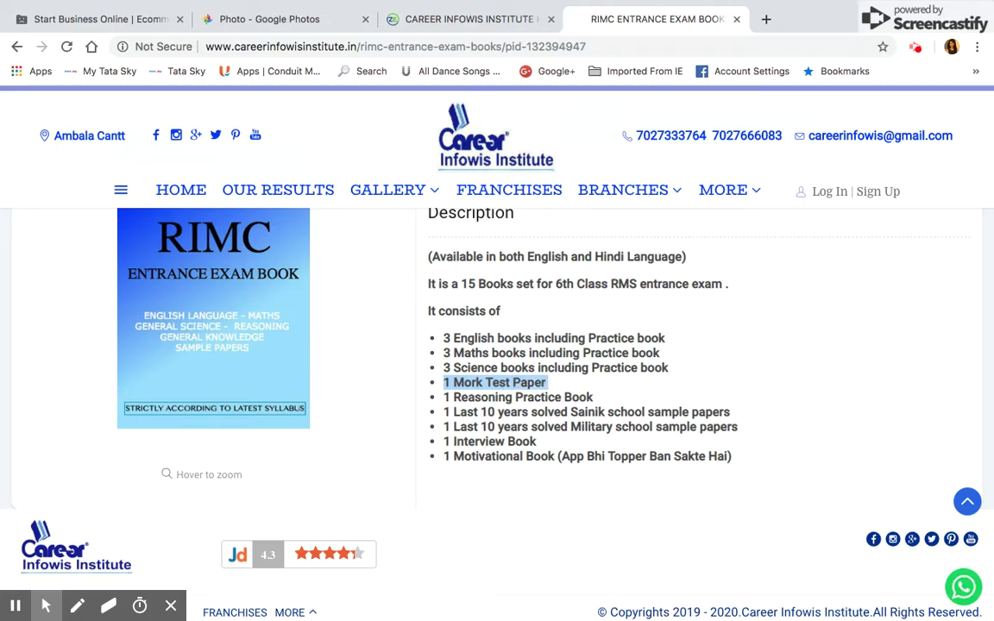
left_click_drag(444, 411, 536, 443)
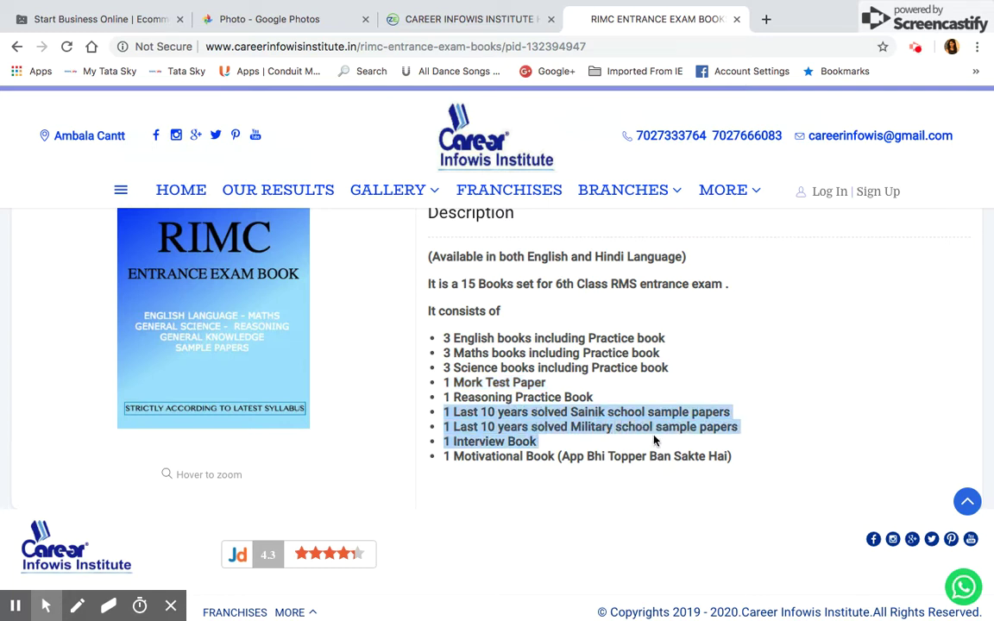
left_click(536, 443)
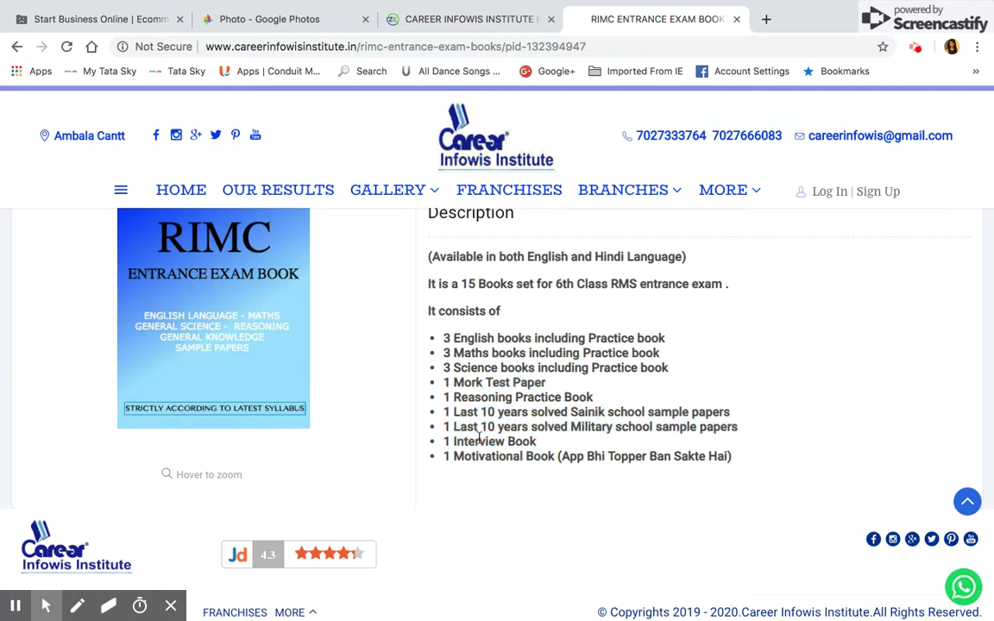
left_click_drag(444, 443, 733, 473)
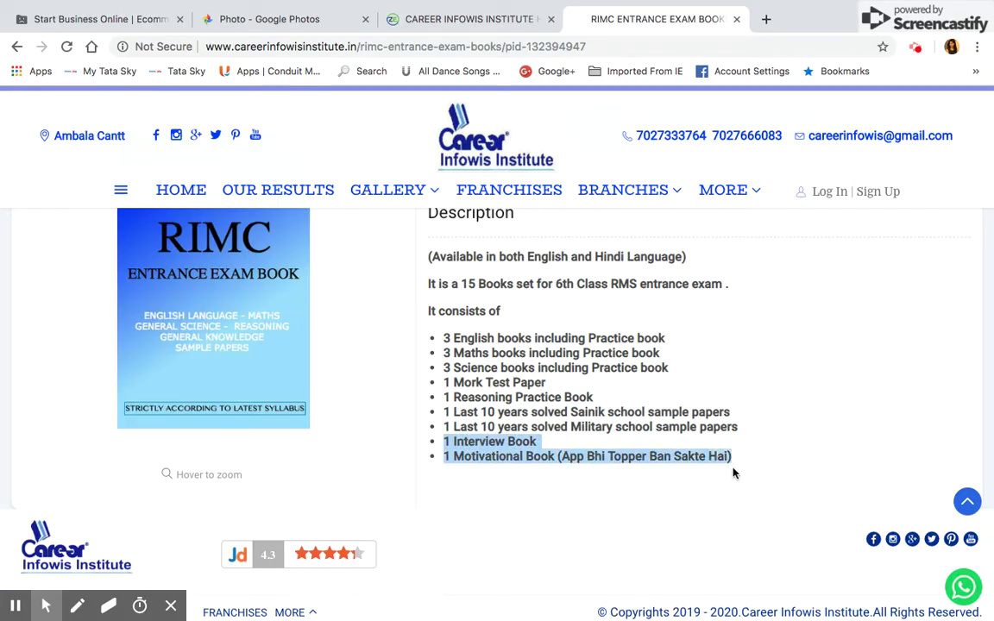
left_click(632, 384)
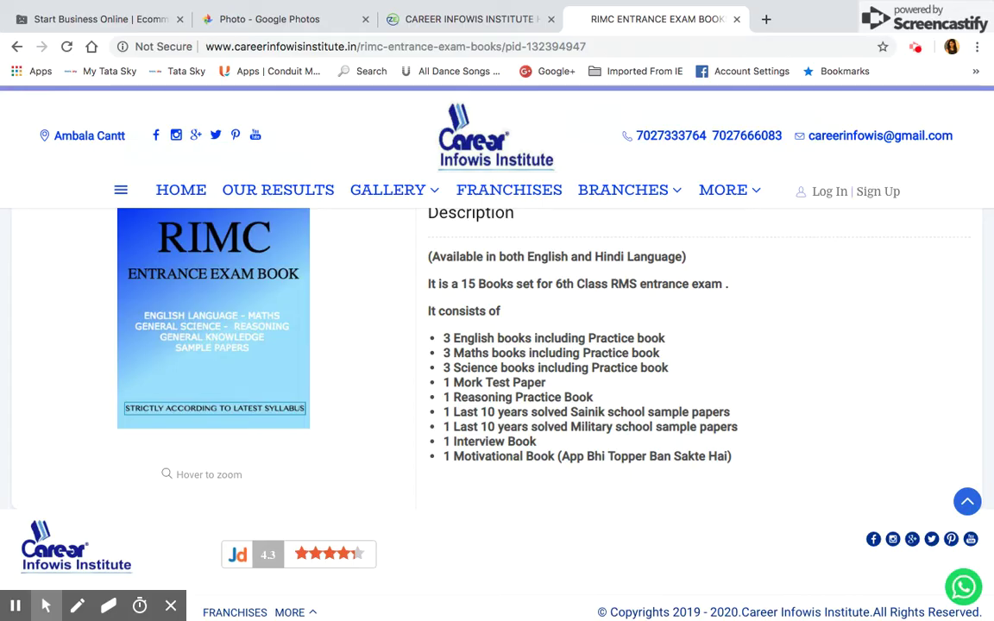
Step: Add the RIMC Entrance Exam Books set to the cart and choose Buy Now
scroll(497, 345, "up", 6)
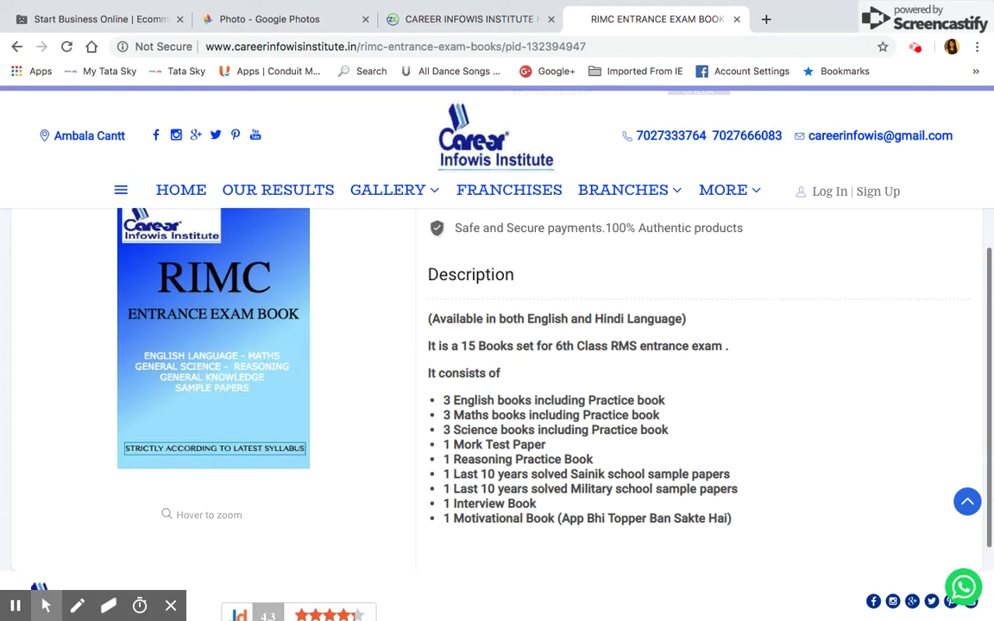
scroll(497, 346, "up", 2)
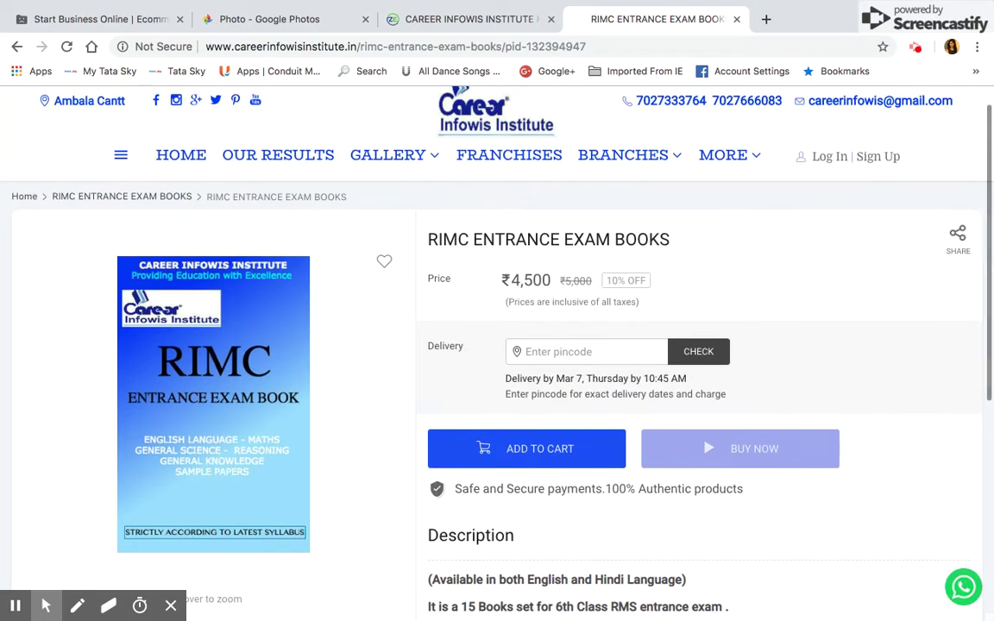
scroll(632, 336, "down", 5)
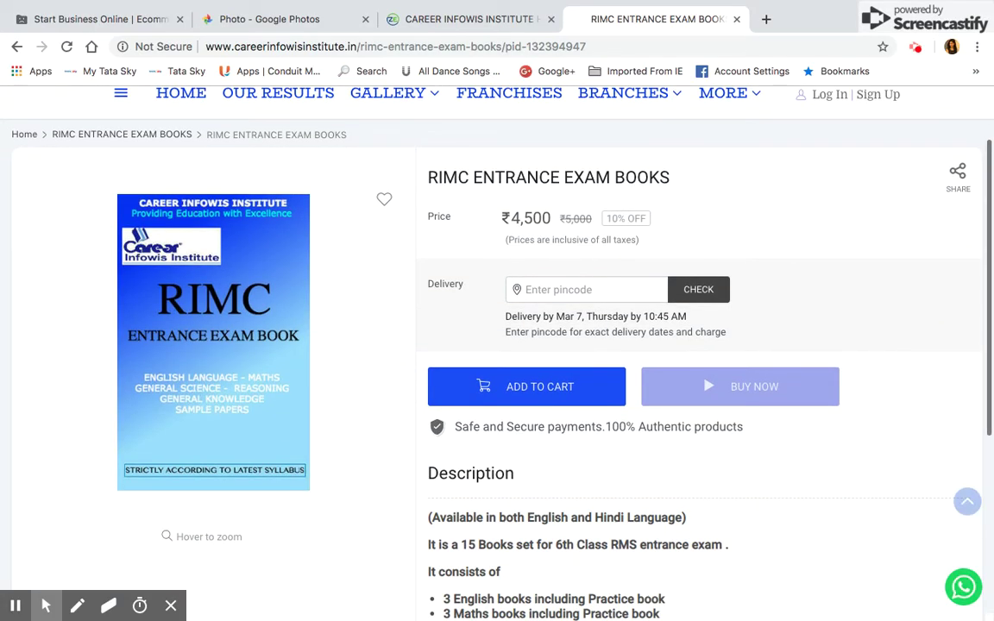
scroll(633, 336, "up", 2)
scroll(633, 420, "up", 3)
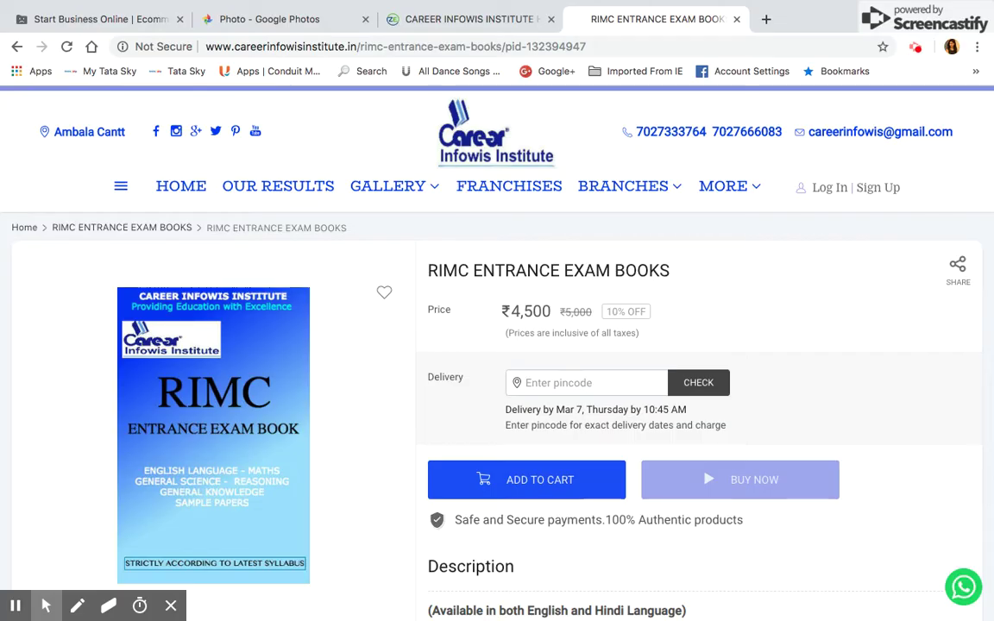
mouse_move(241, 423)
left_click(571, 482)
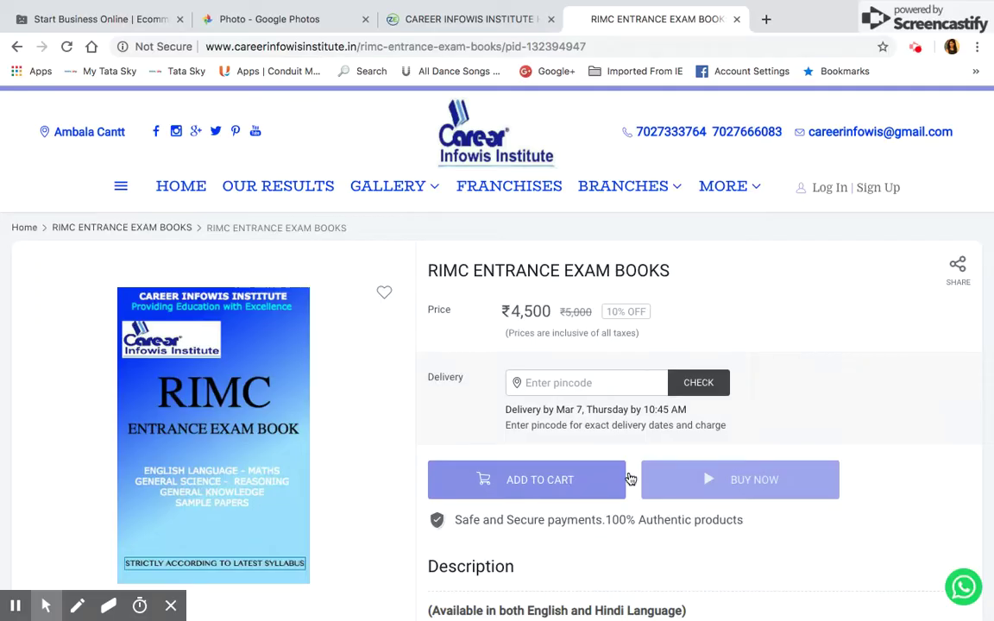
left_click(761, 484)
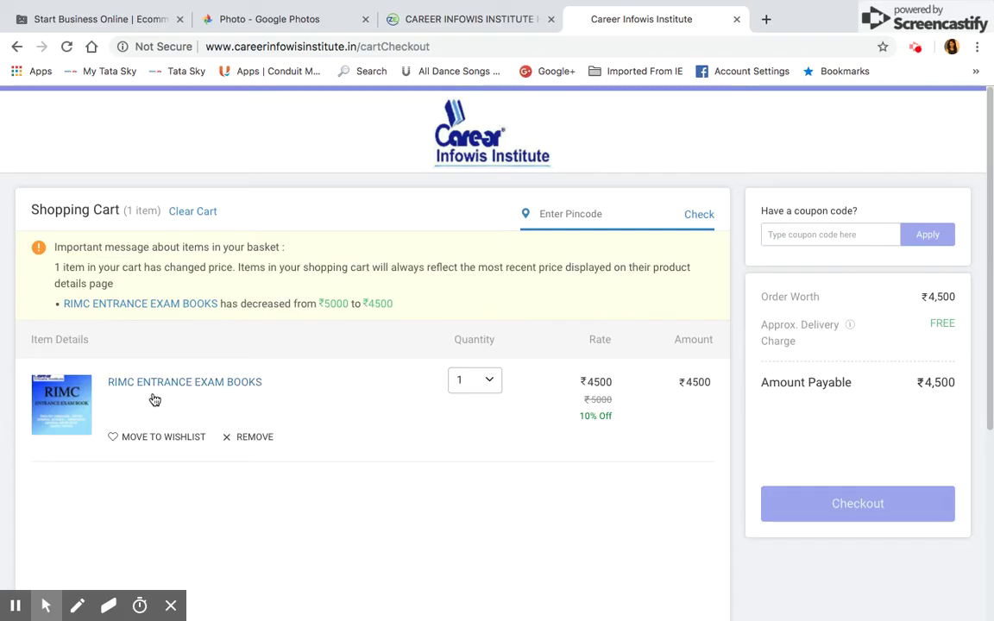
Step: Try a quantity of 6 copies, then set the cart quantity back to 1
scroll(259, 384, "left", 3)
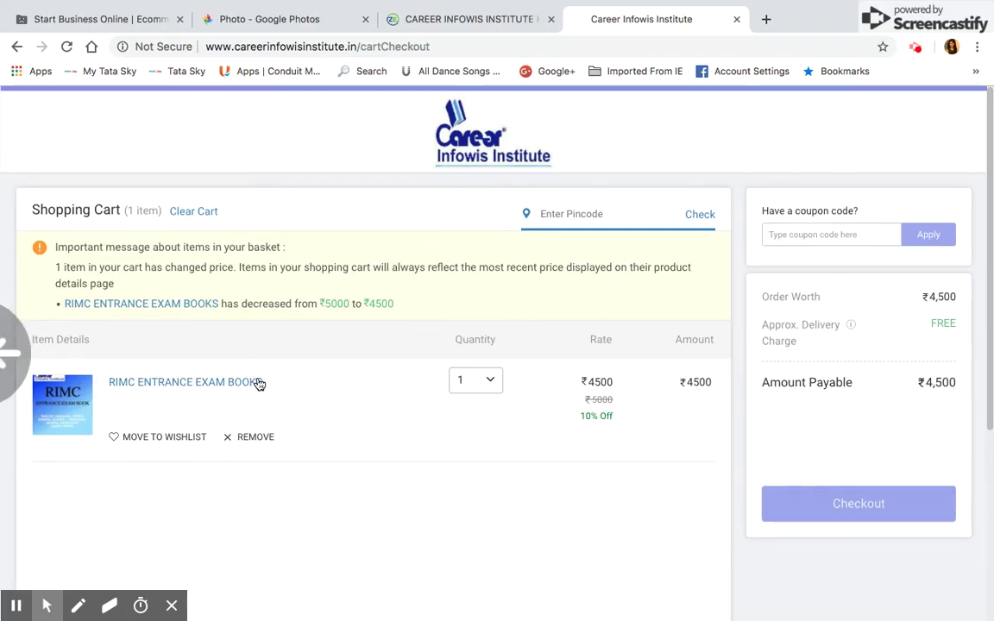
left_click(493, 380)
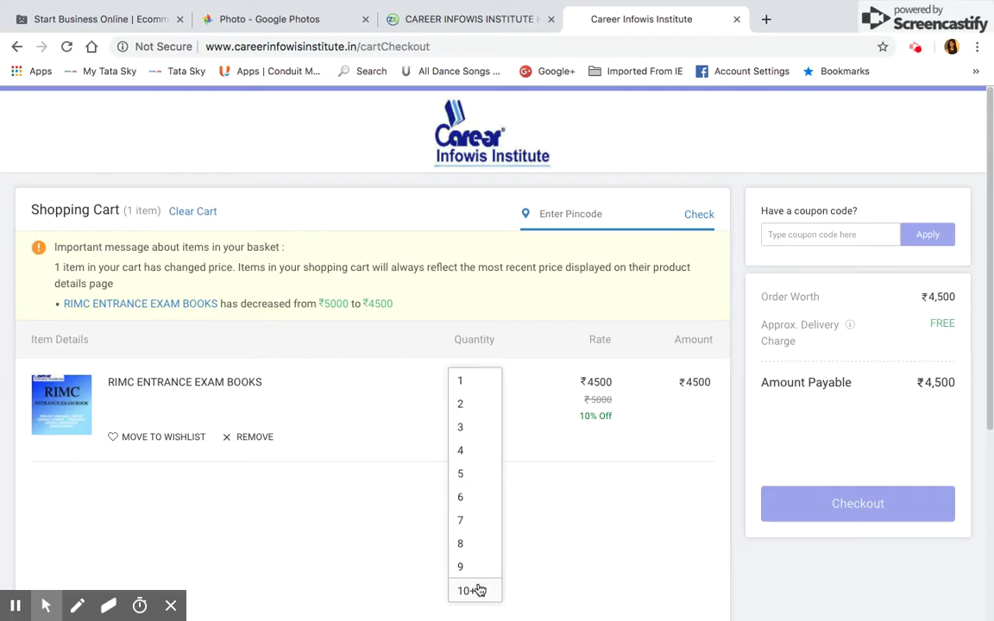
left_click(471, 499)
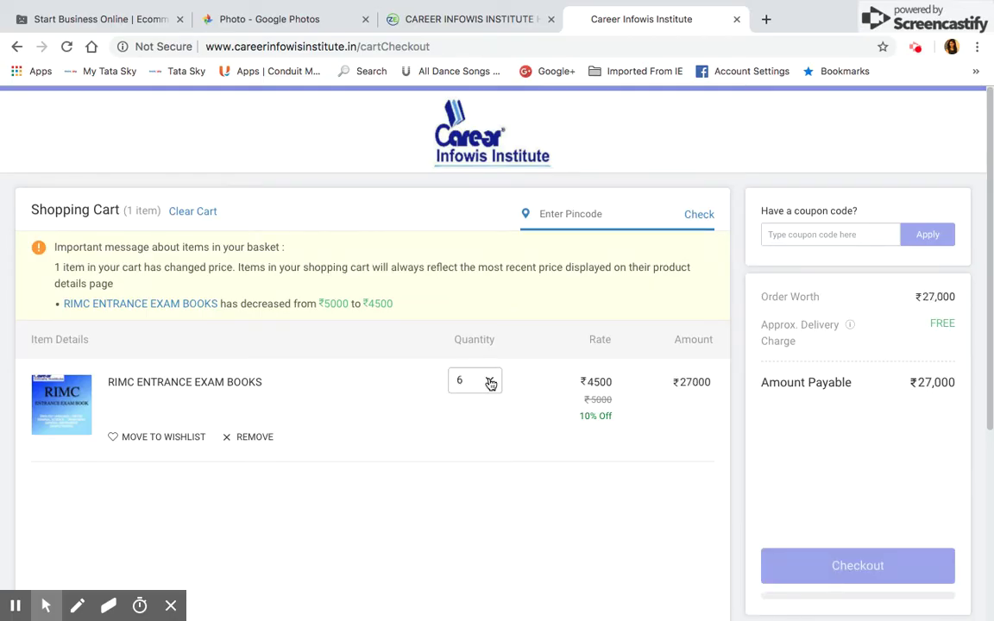
left_click(489, 380)
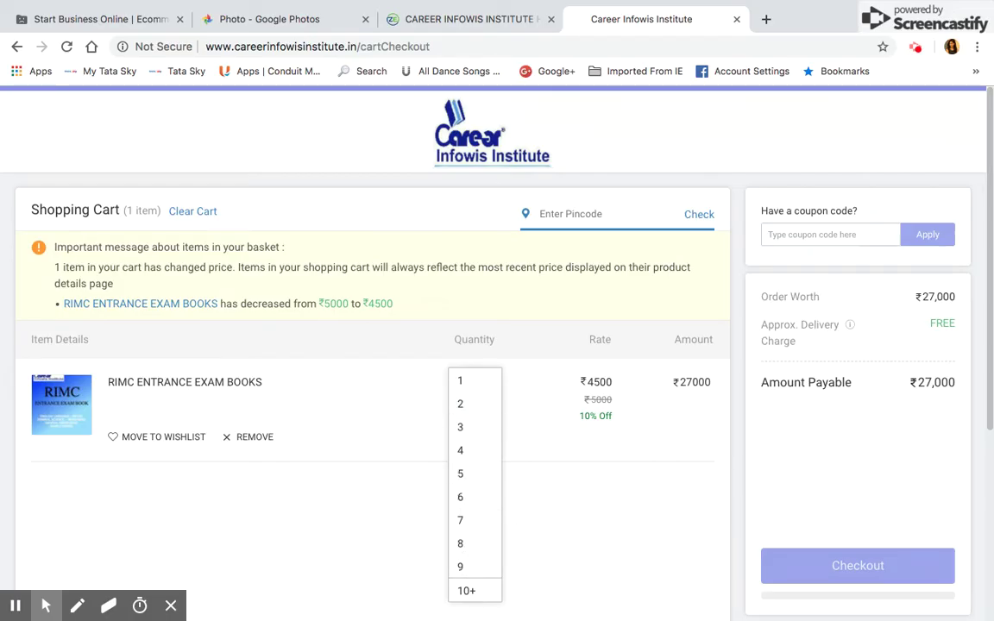
left_click(602, 477)
left_click(496, 390)
left_click(463, 382)
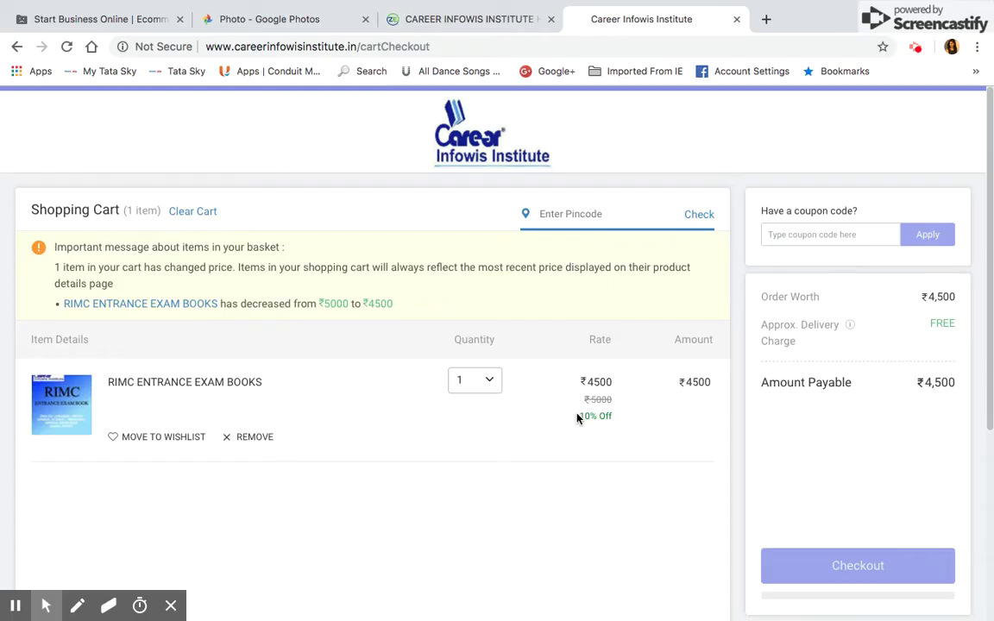
Step: Check the ₹5000 rate, 10% discount and ₹4,500 order summary, then start checkout
left_click_drag(580, 419, 618, 418)
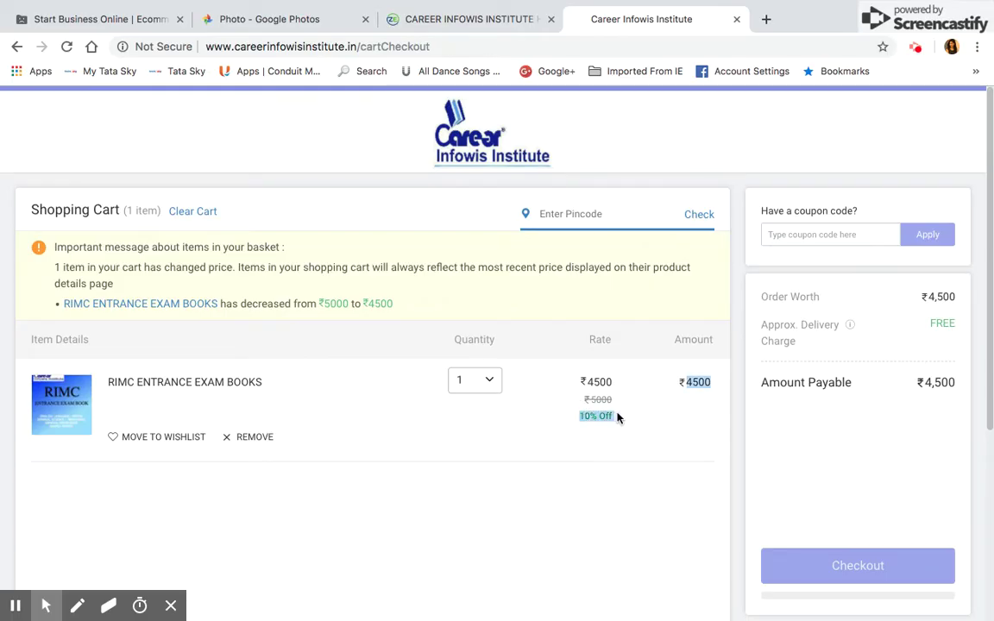
left_click(618, 418)
left_click_drag(582, 385, 617, 409)
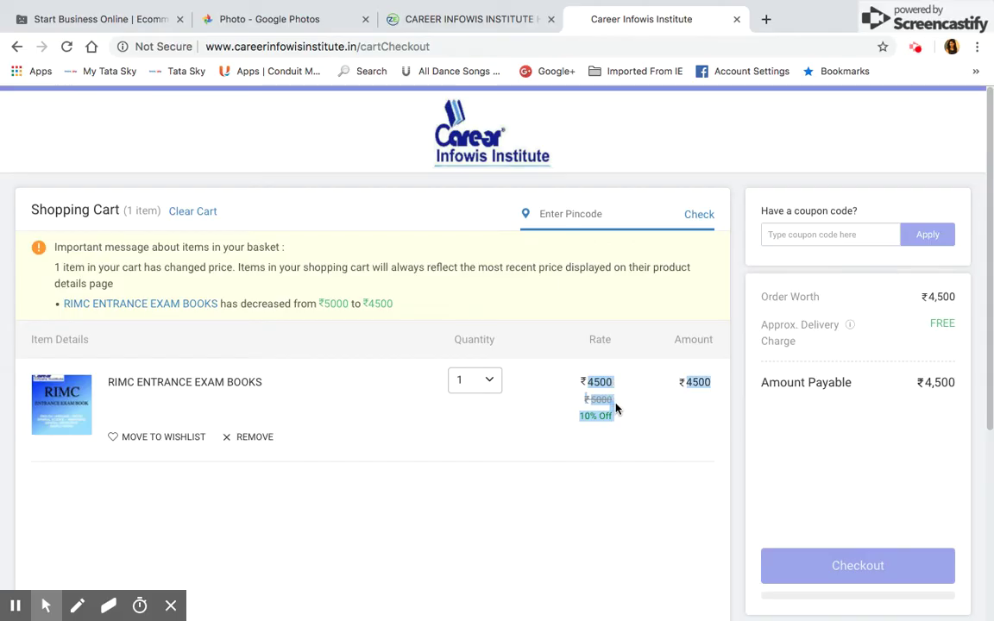
left_click(669, 432)
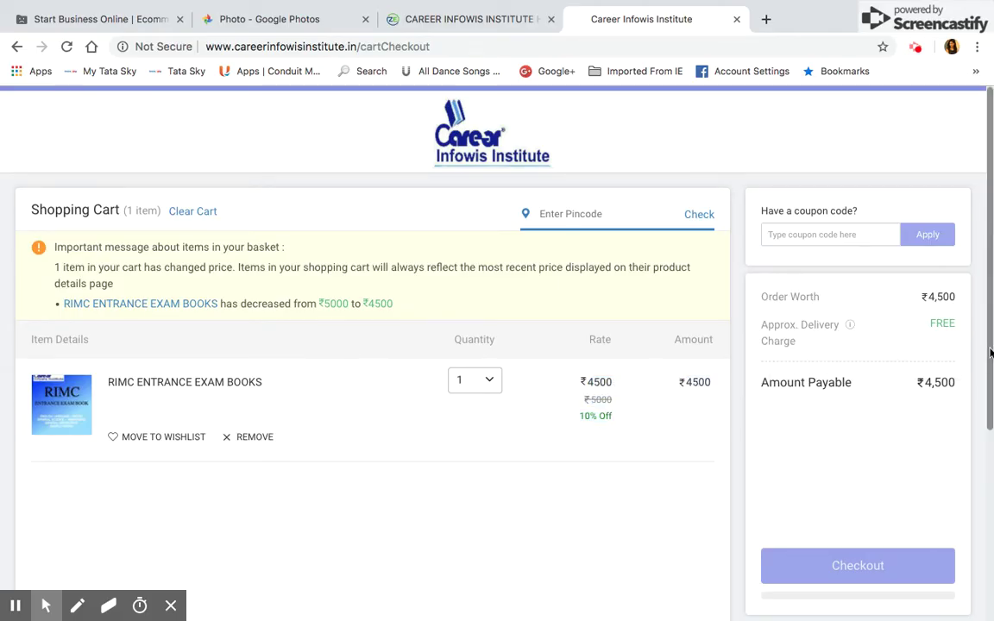
scroll(993, 350, "down", 4)
scroll(992, 350, "up", 4)
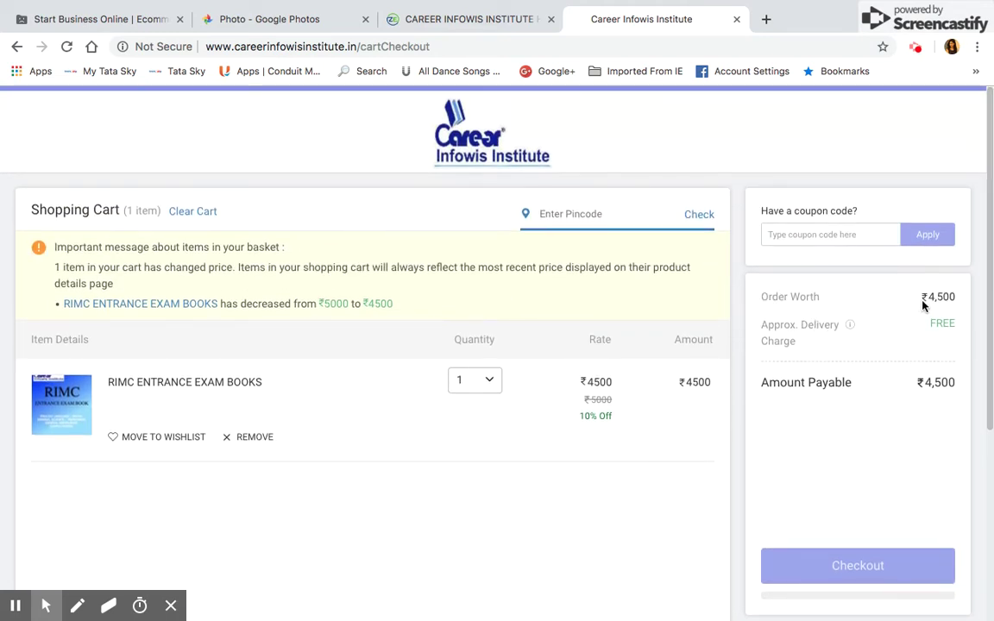
left_click_drag(924, 298, 667, 397)
left_click(661, 432)
left_click_drag(582, 384, 621, 422)
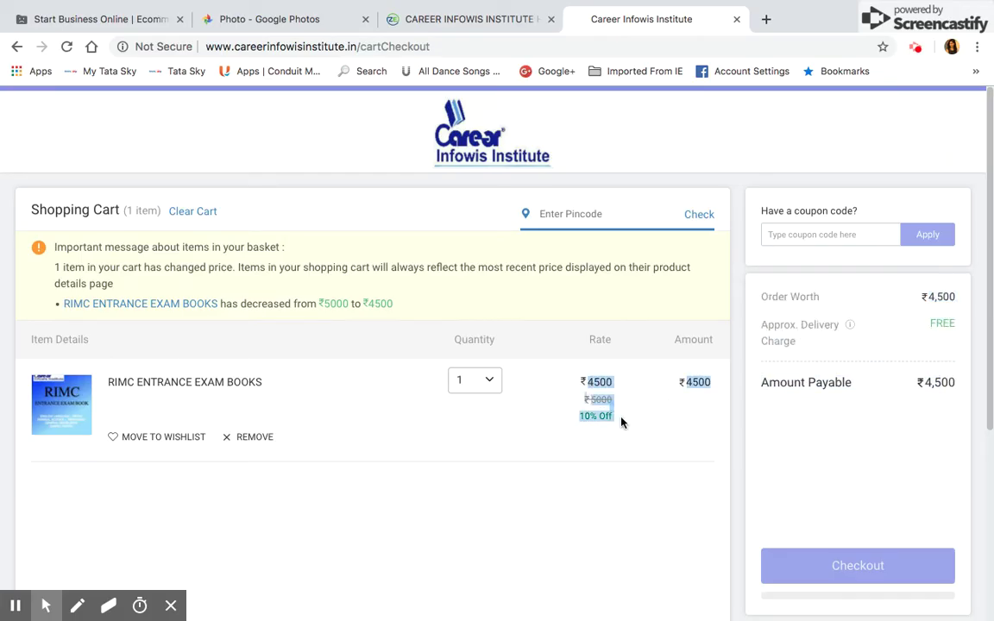
left_click(625, 422)
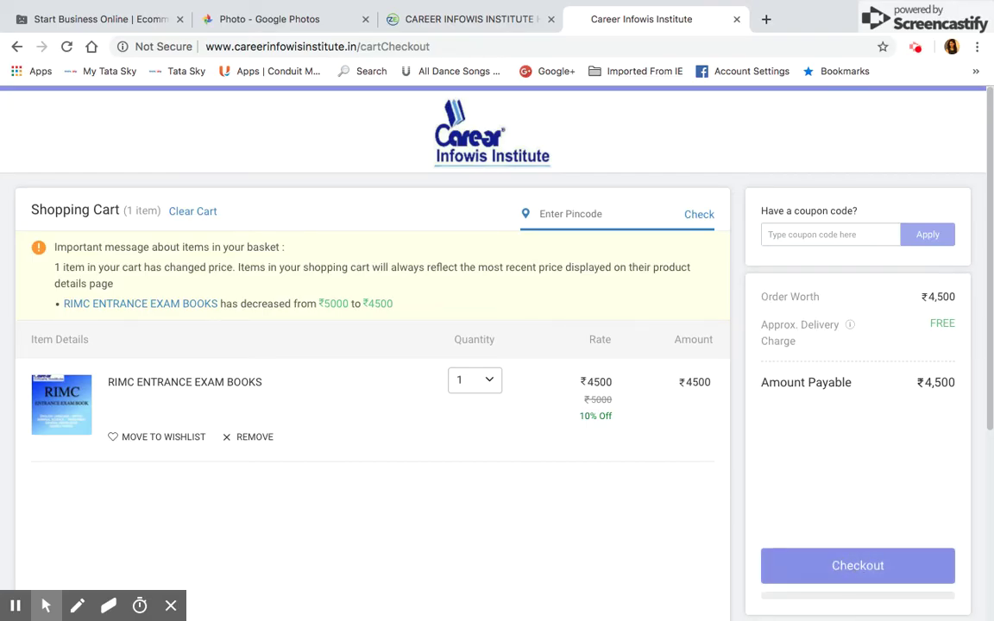
left_click(880, 580)
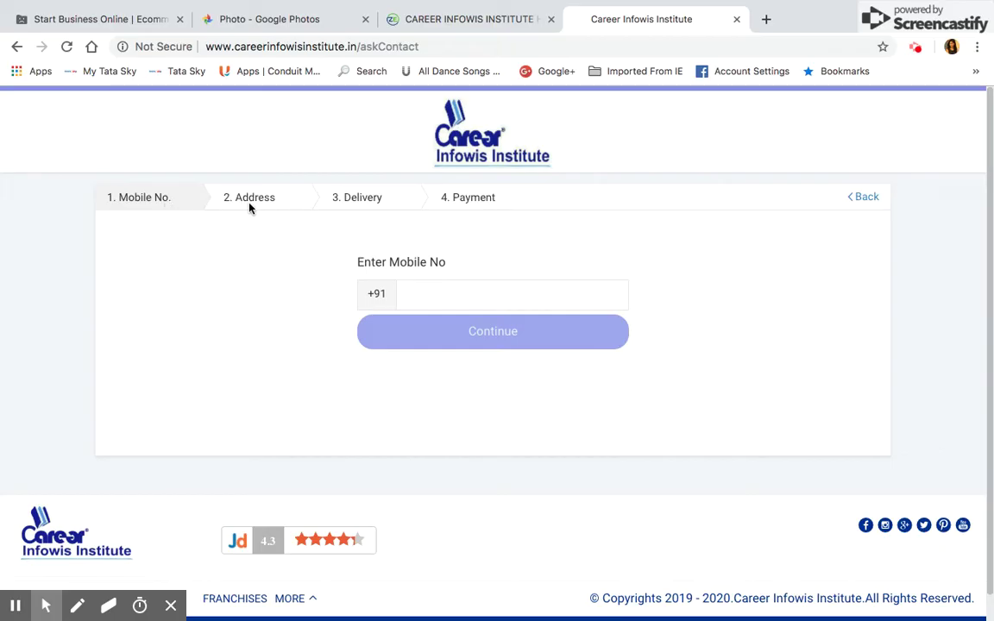
Step: Enter the buyer's mobile number and continue to the new delivery address form
left_click(451, 298)
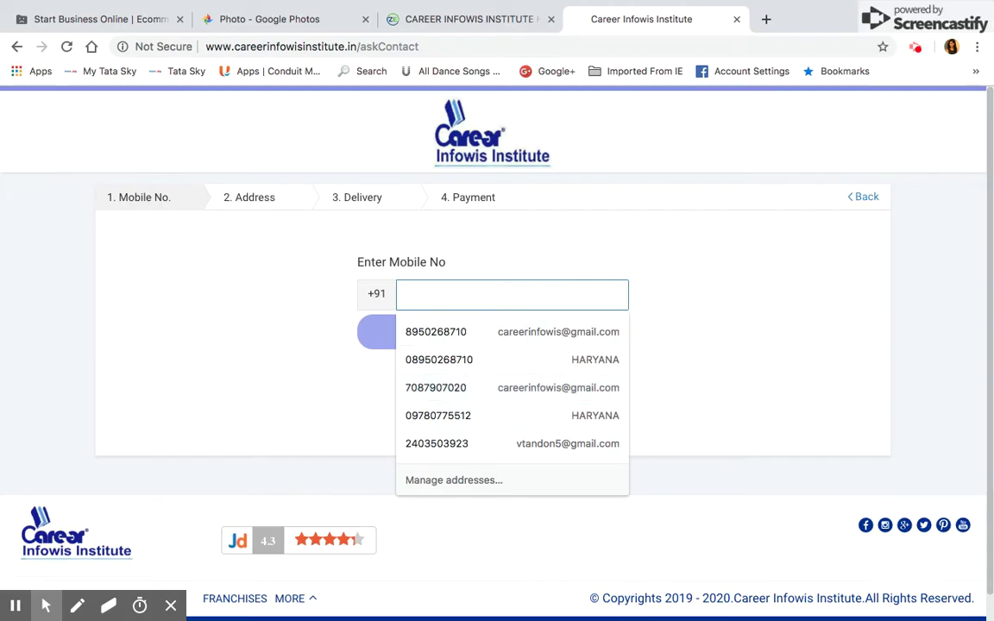
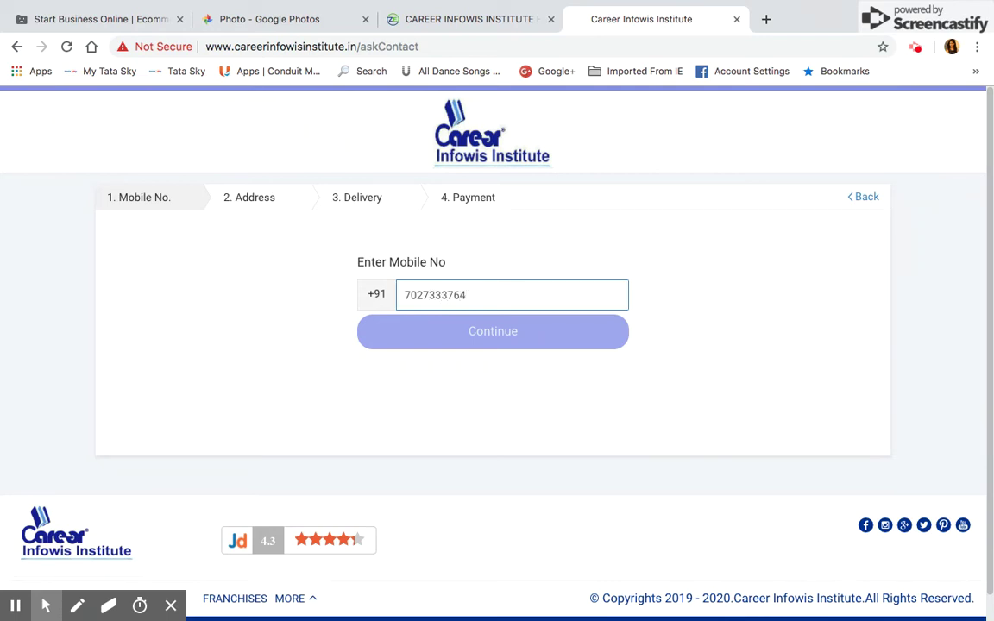
left_click(505, 343)
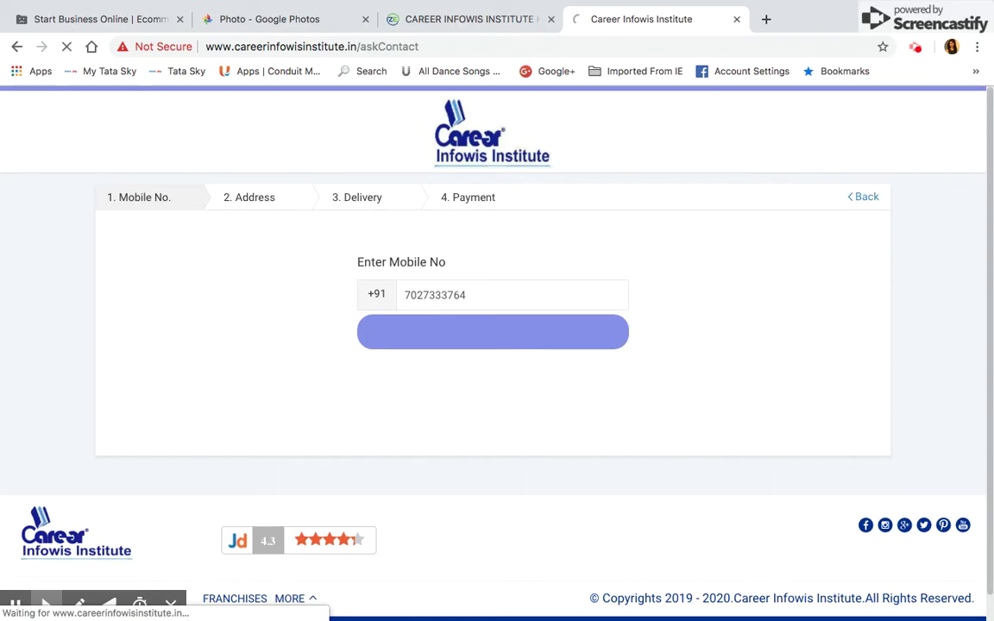
left_click(473, 267)
Step: Fill the recipient's name and pincode-based address details from saved autofill suggestions
left_click(465, 273)
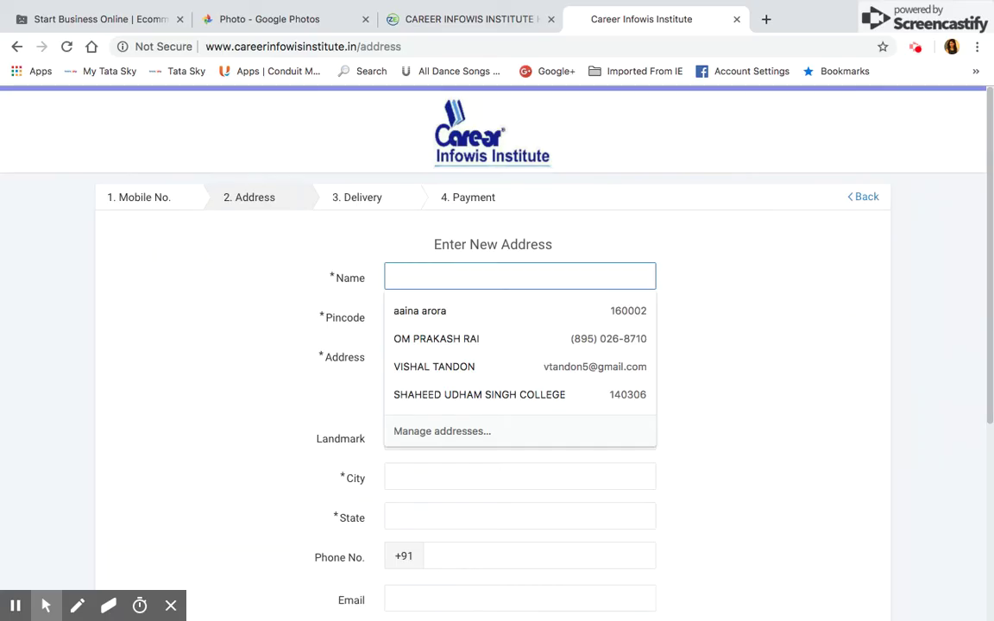
type("VINA")
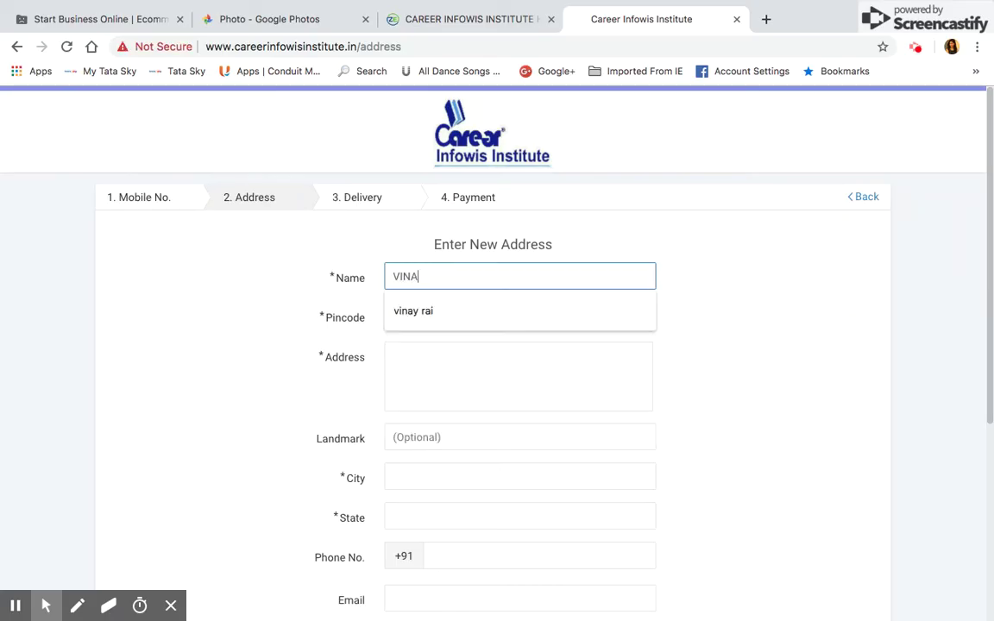
left_click(446, 321)
left_click(438, 316)
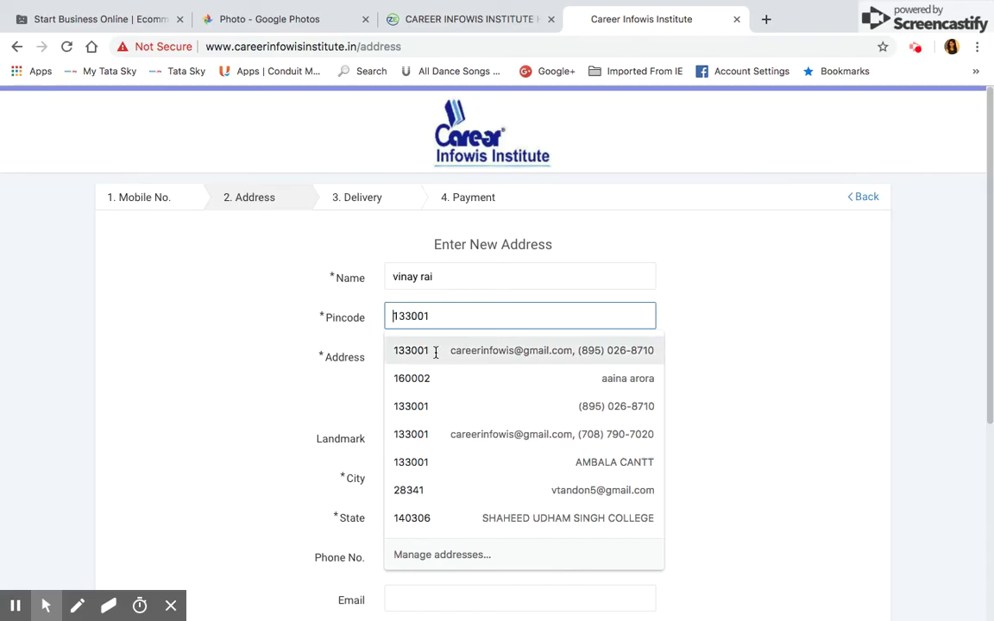
left_click(435, 352)
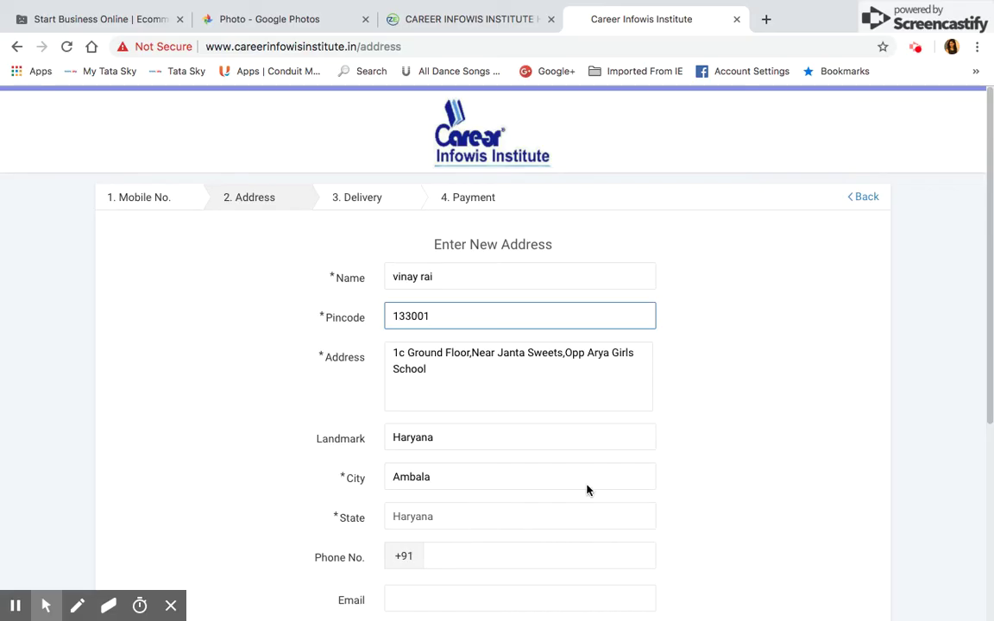
left_click(814, 388)
Step: Autofill the phone number and email, then save the address and continue to Delivery
scroll(524, 521, "down", 2)
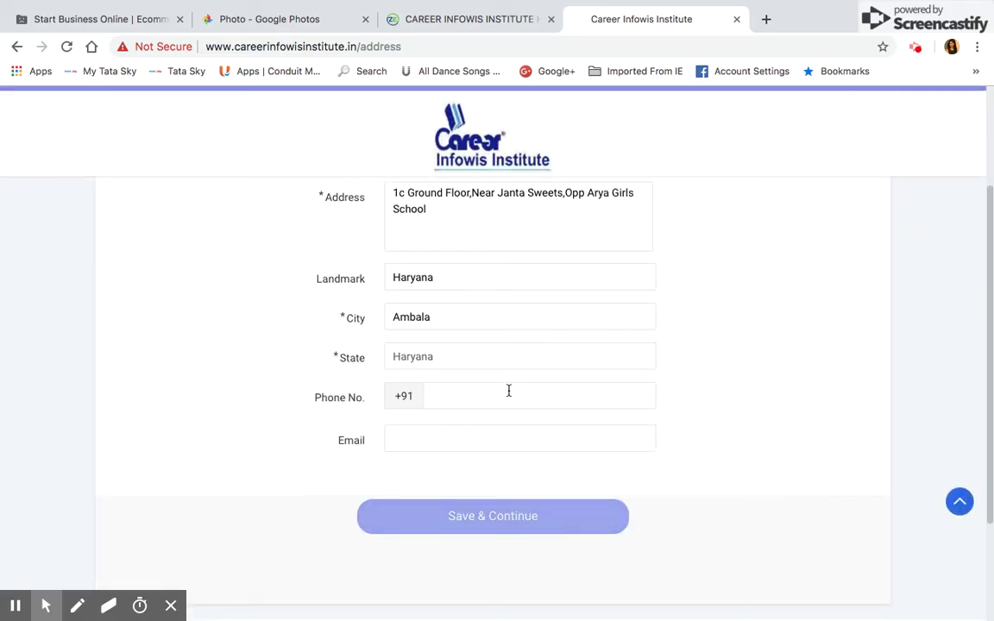
left_click(509, 398)
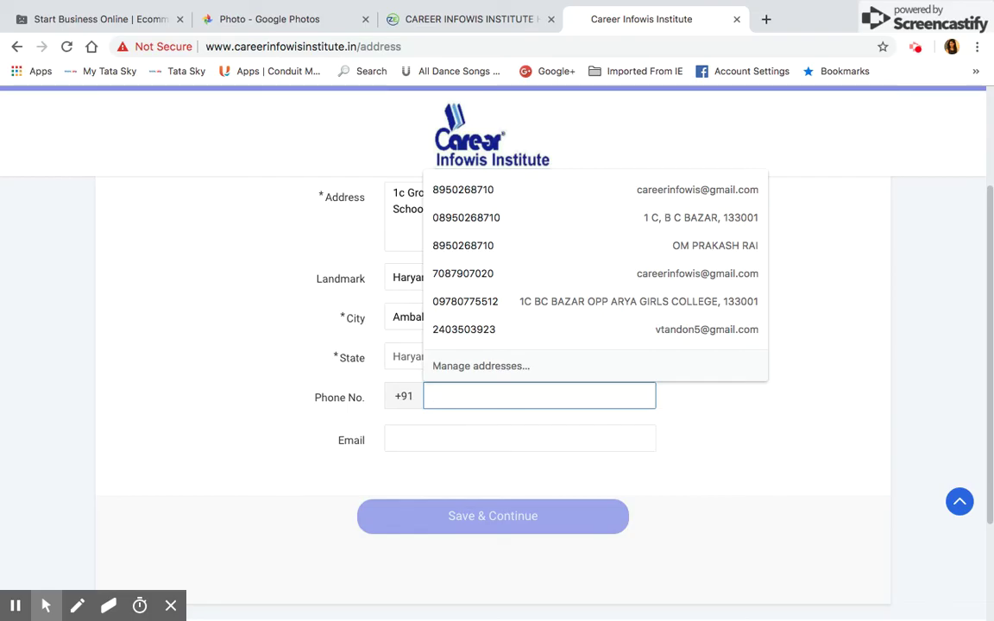
left_click(507, 192)
left_click(502, 527)
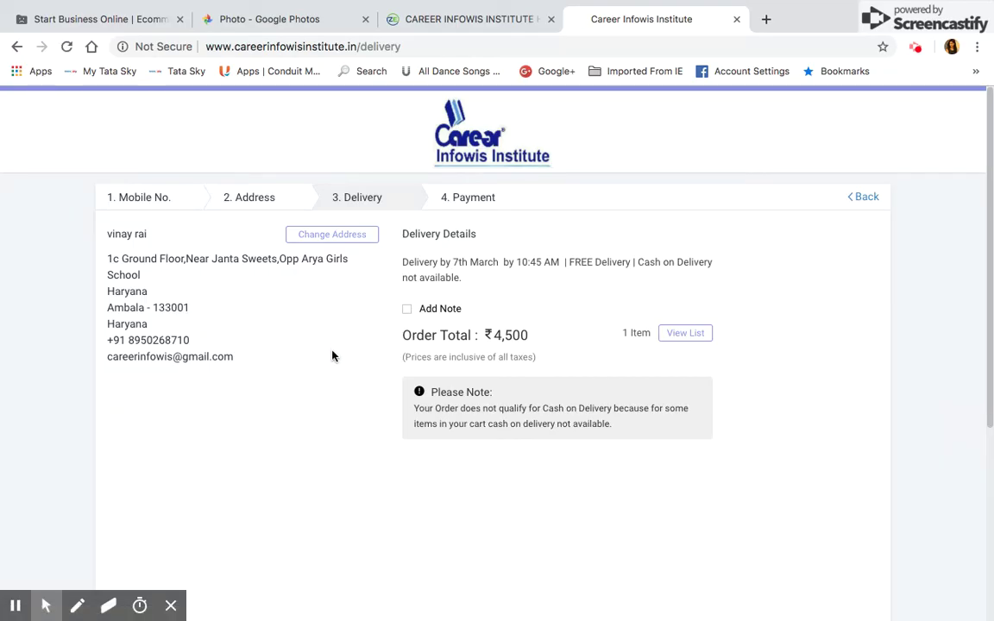
Step: Verify the delivery recipient's name, address, pincode, phone number and email before payment
left_click_drag(107, 233, 161, 239)
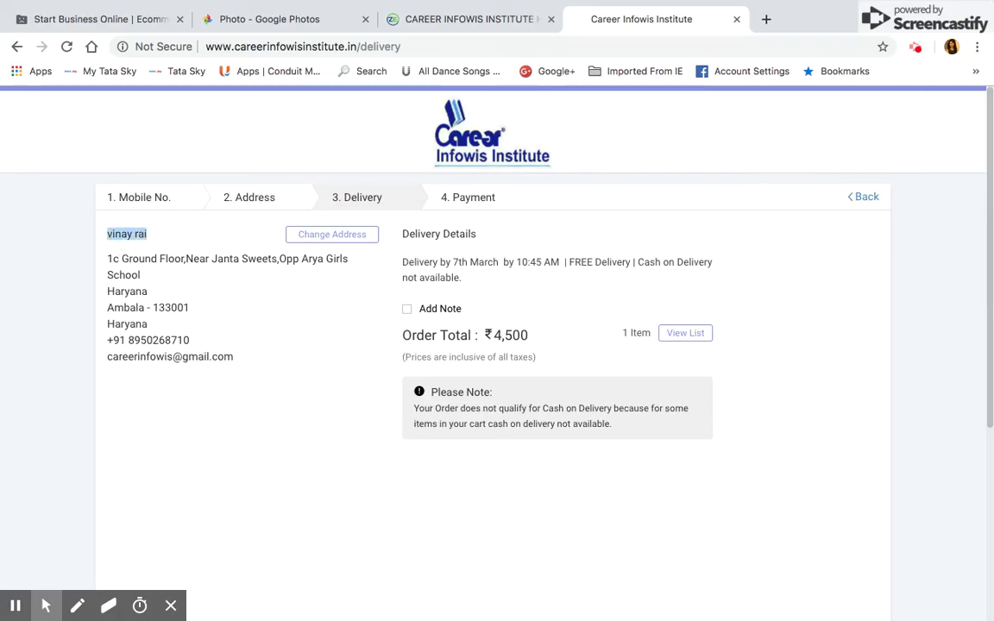
left_click(195, 264)
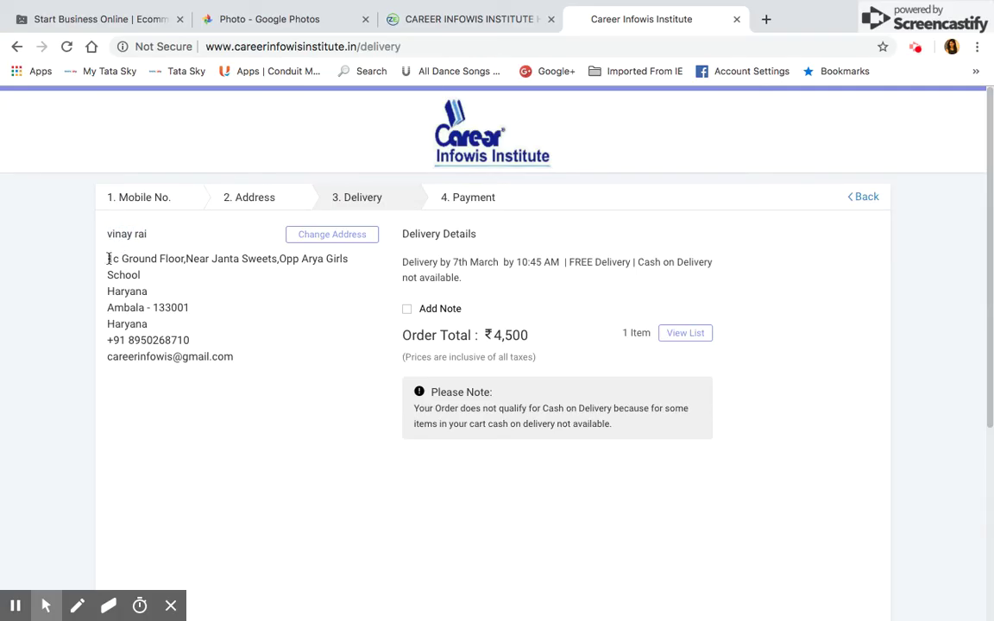
left_click_drag(109, 259, 195, 309)
left_click(151, 307)
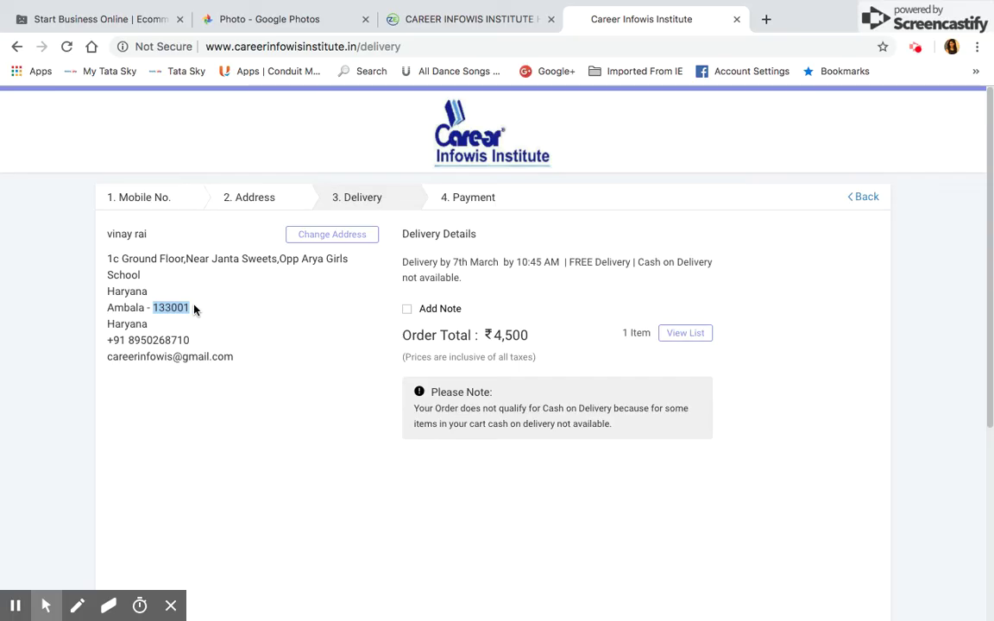
left_click(196, 313)
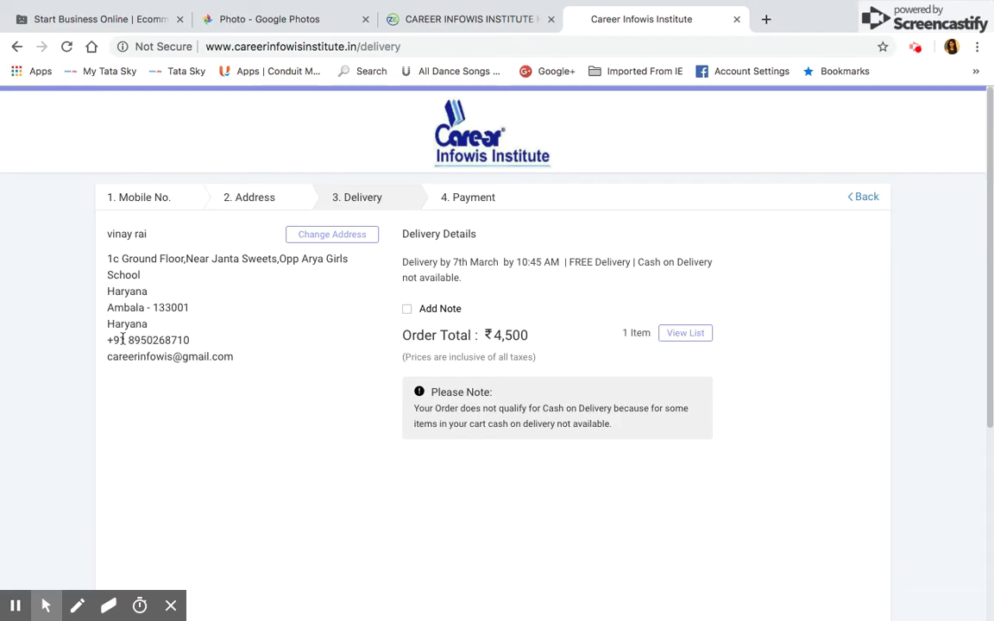
left_click_drag(109, 340, 205, 345)
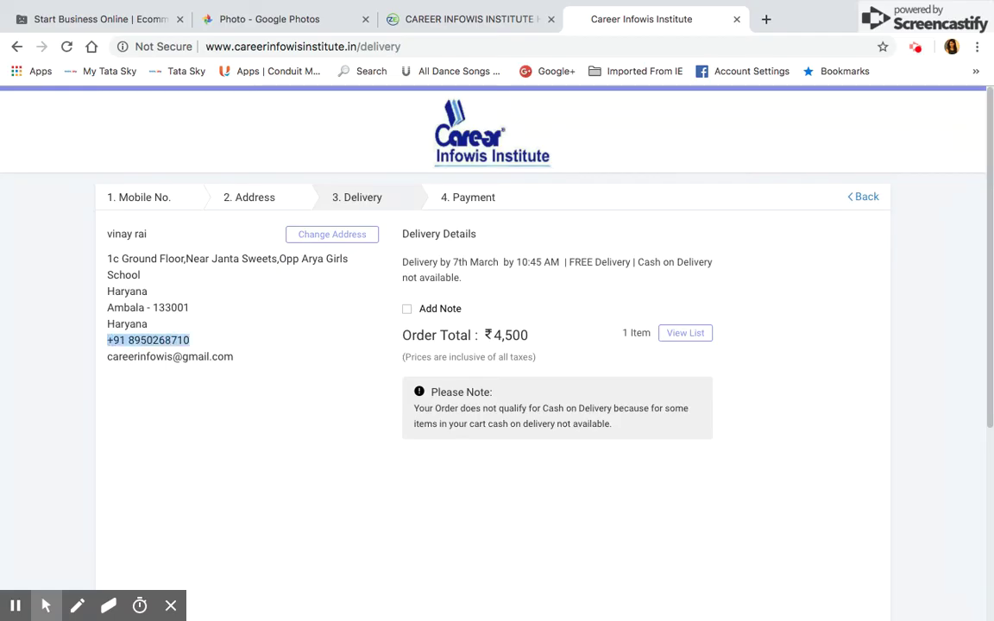
left_click(231, 339)
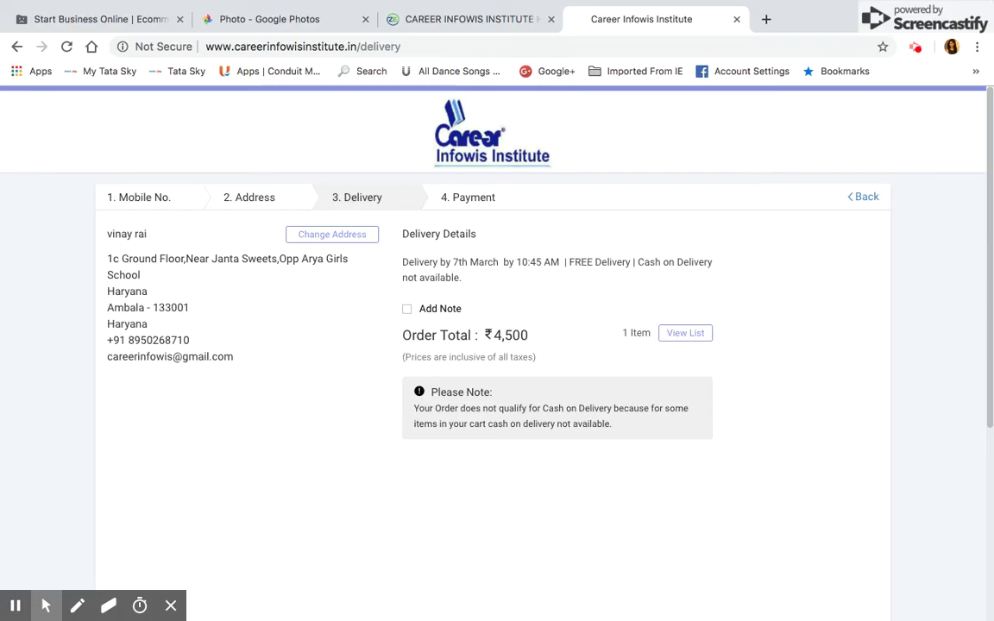
left_click_drag(127, 340, 181, 343)
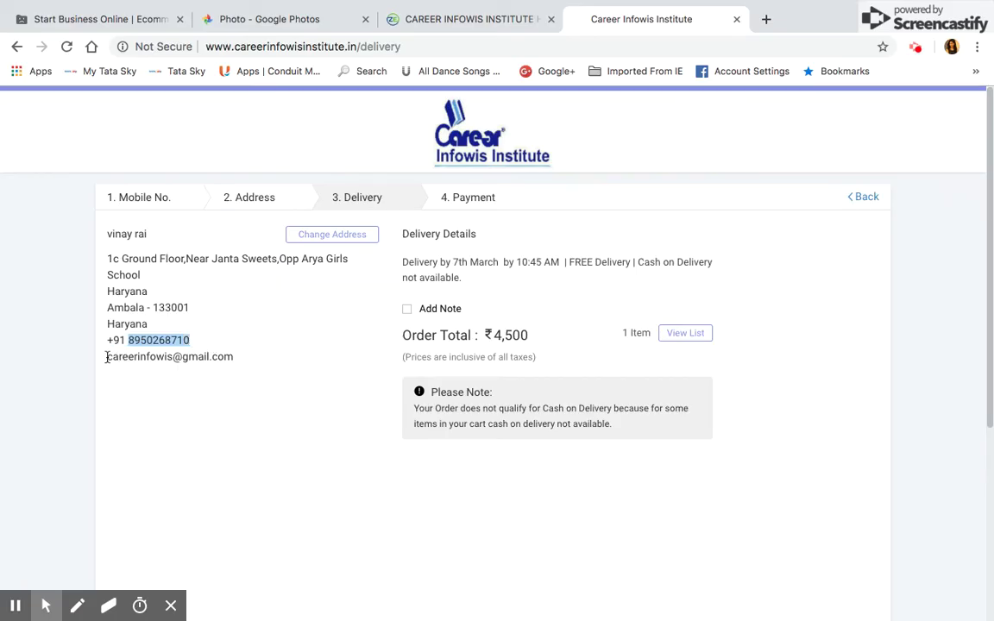
left_click_drag(107, 357, 233, 357)
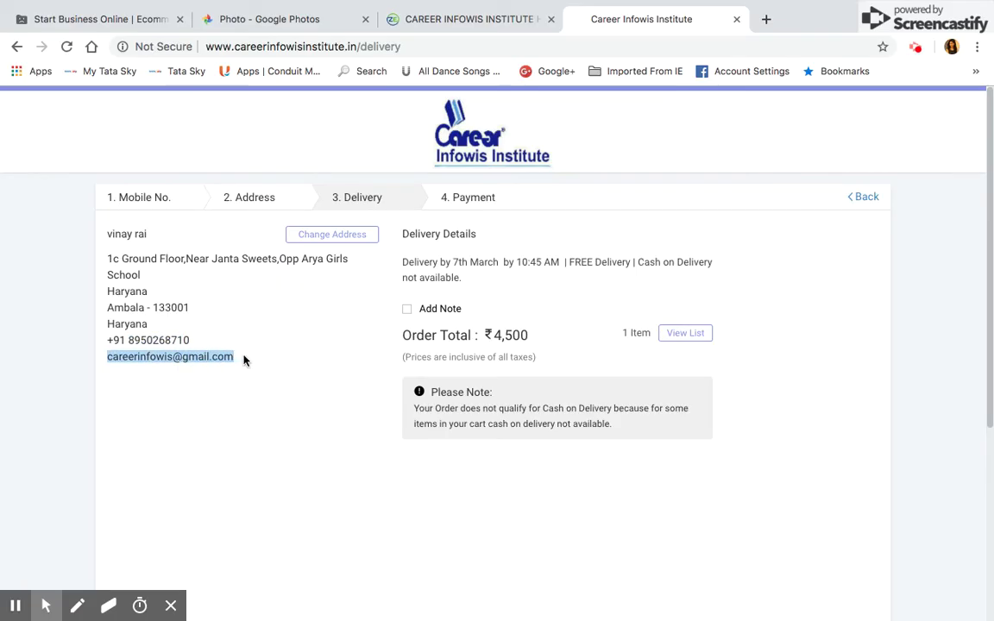
left_click(308, 344)
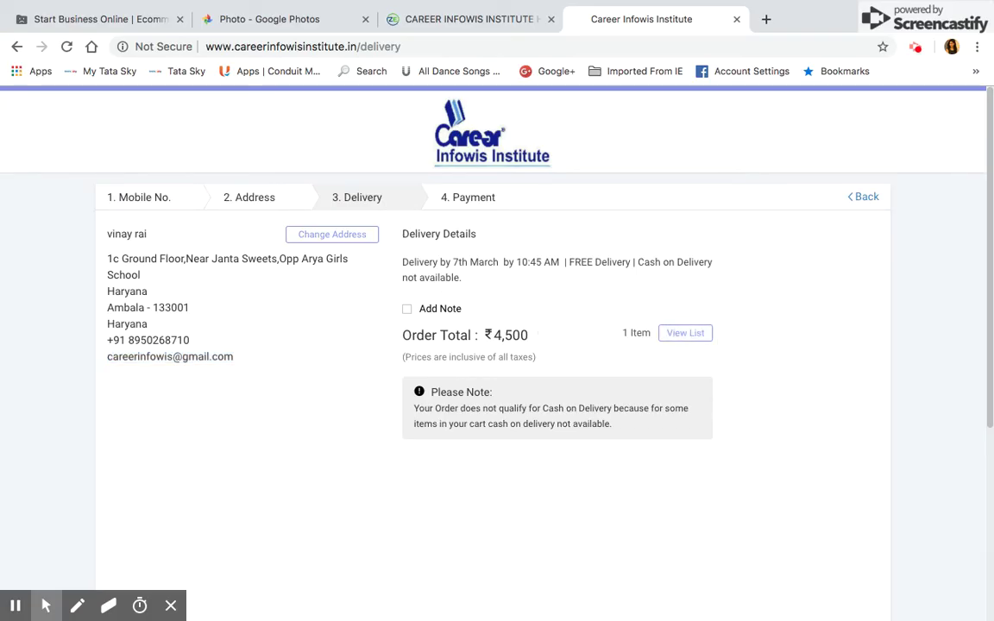
scroll(492, 345, "down", 3)
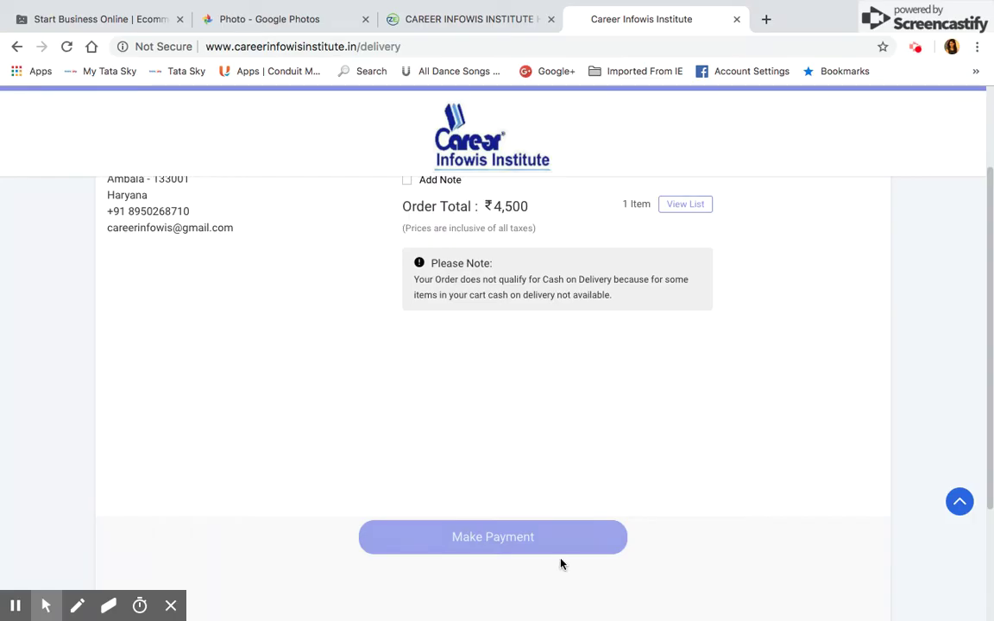
Step: Open the JdPay page for the ₹4,500 order and browse Net Banking, UPI, BHIM and Wallets options
left_click(549, 542)
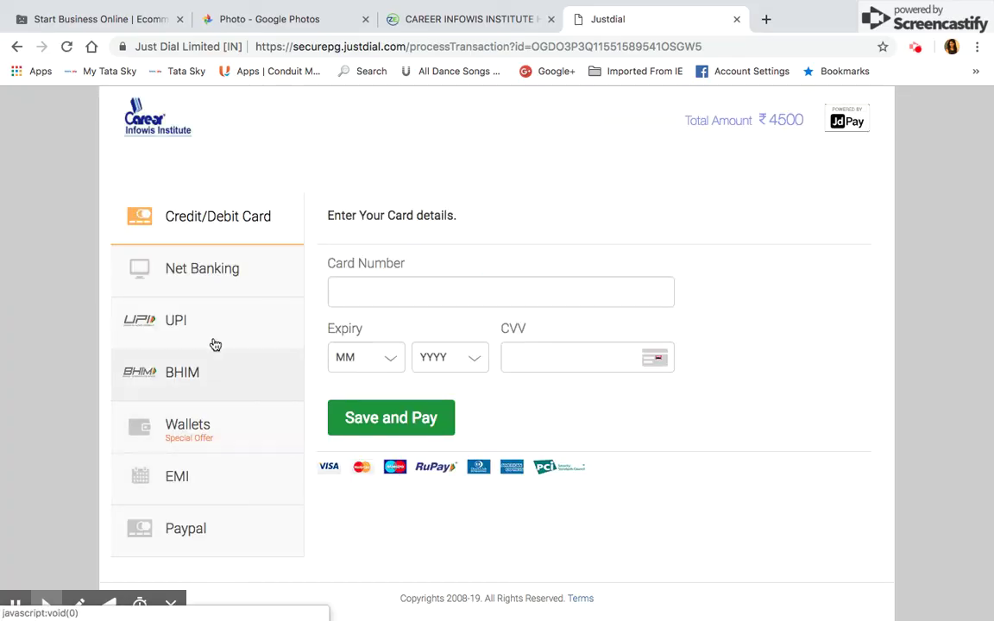
left_click(247, 292)
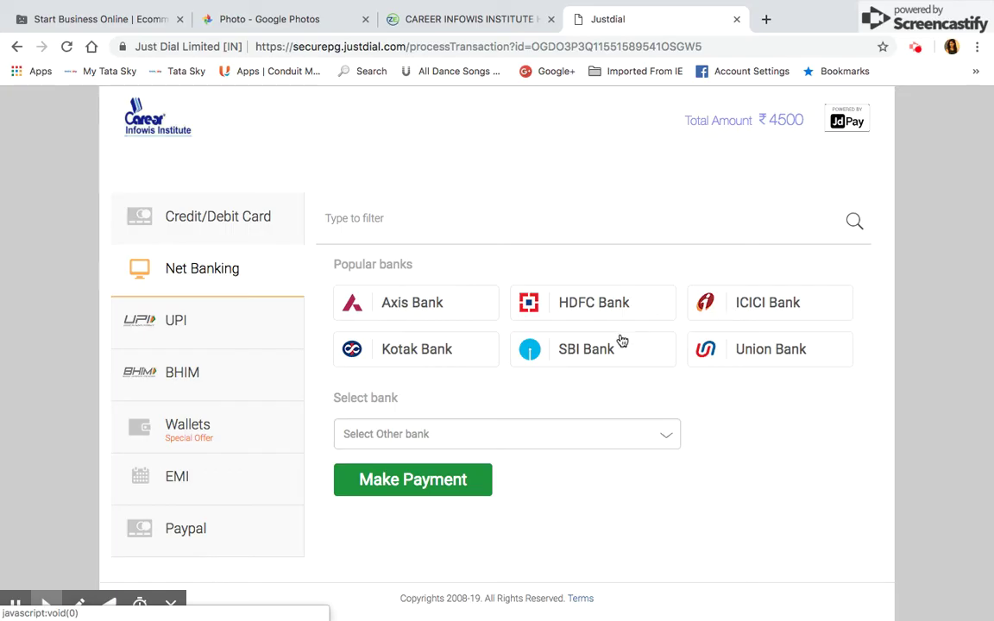
left_click(206, 341)
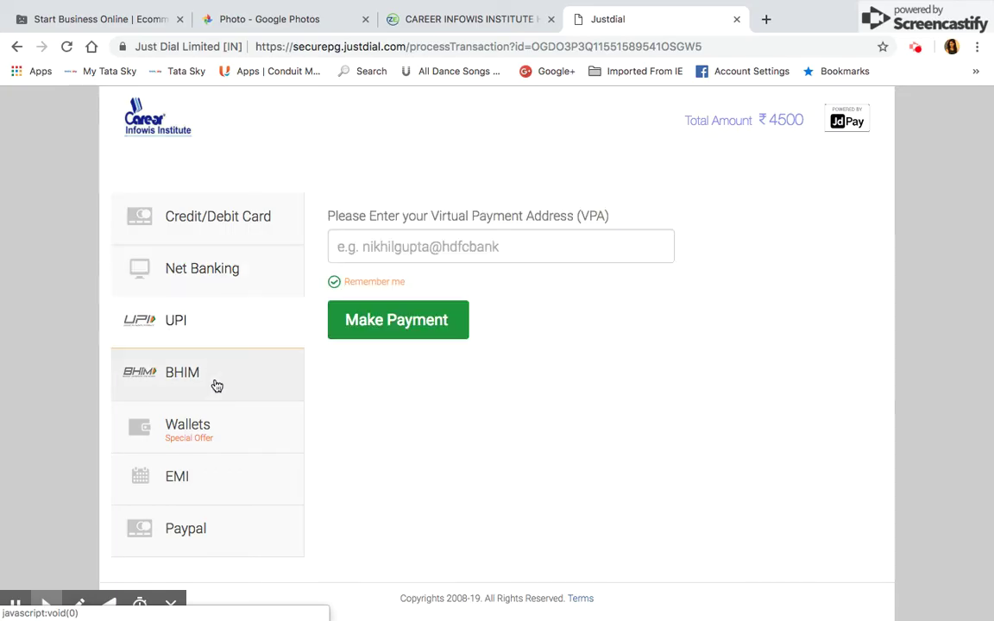
left_click(213, 383)
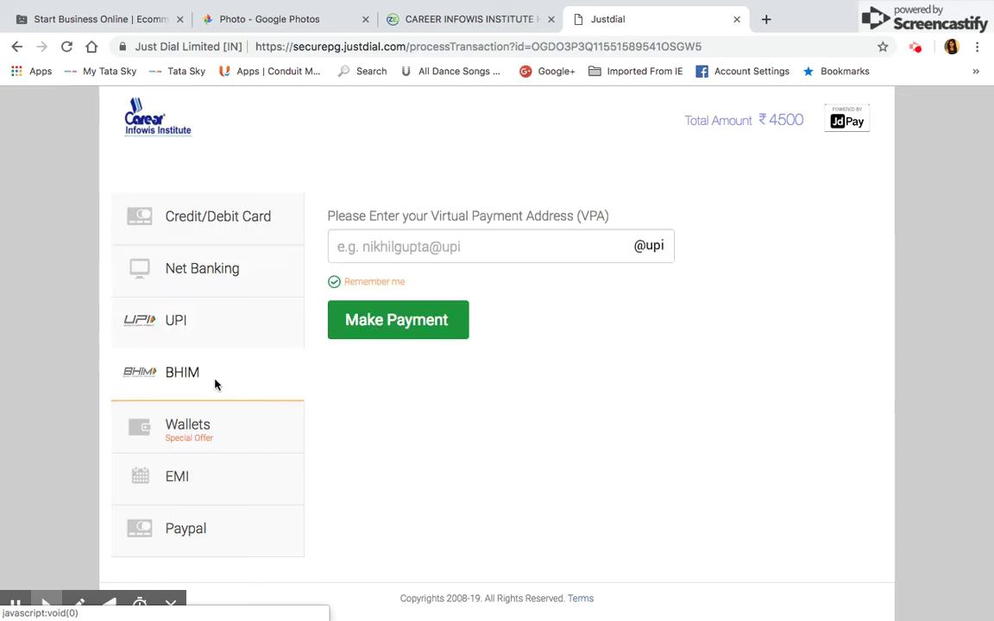
left_click(241, 441)
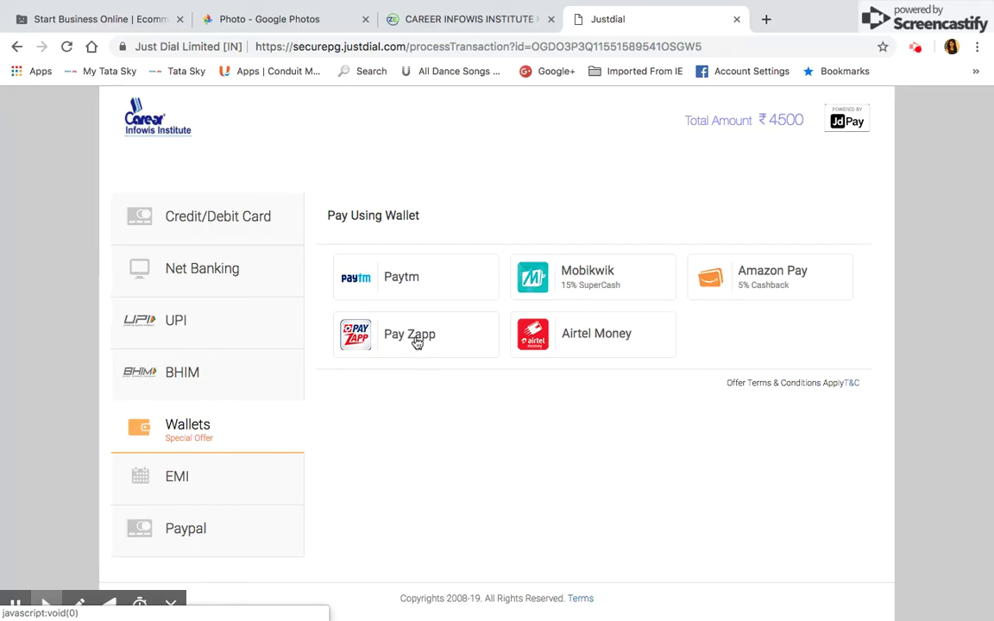
Step: Look up the EMI plans for HDFC Bank Credit Card
left_click(231, 479)
left_click(492, 283)
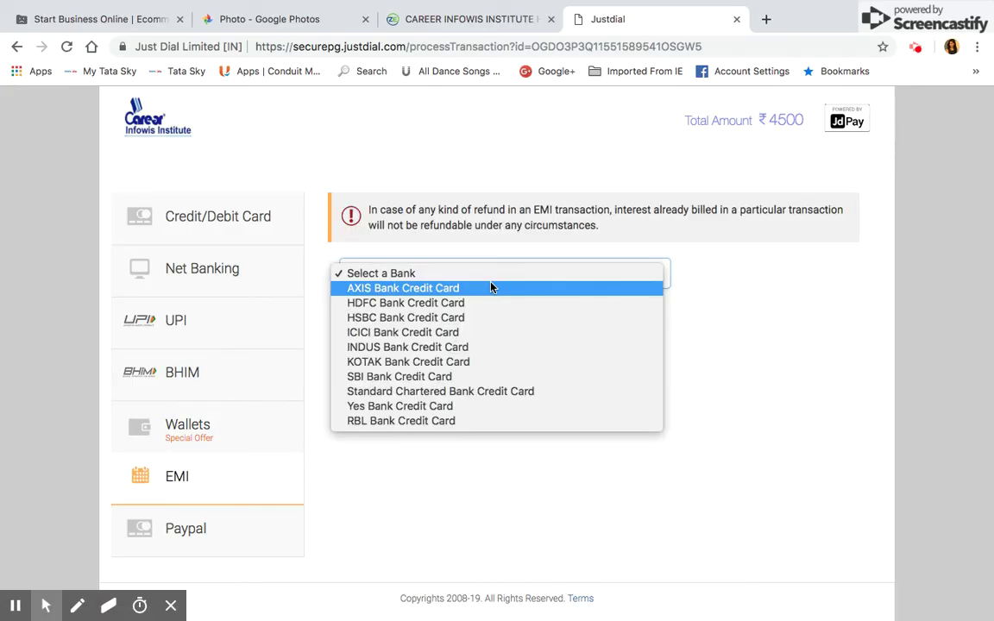
left_click(484, 307)
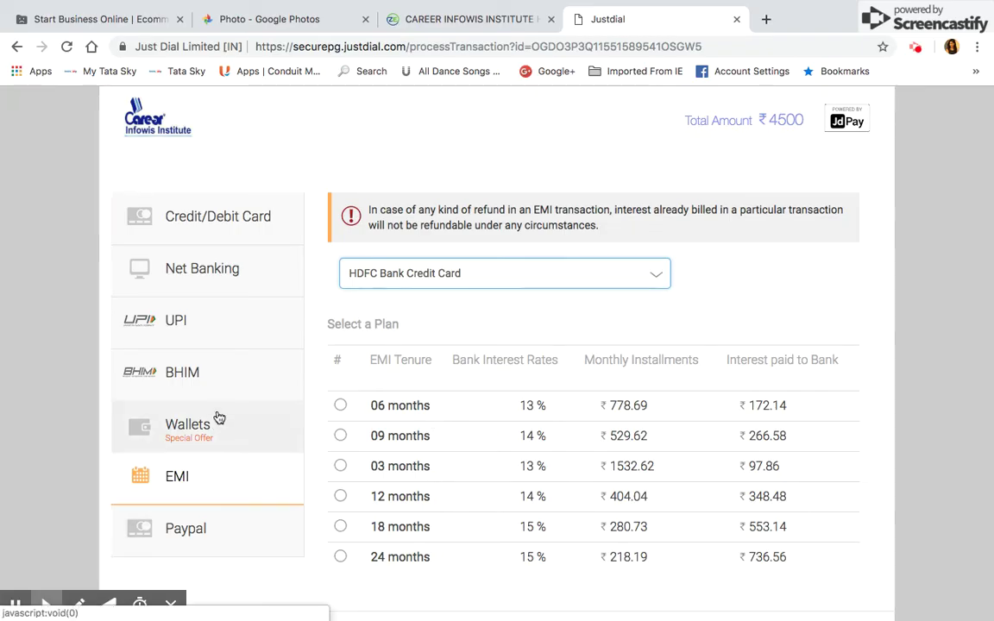
Step: Bring up the Credit/Debit Card form's Card Number field, then open a new browser tab
left_click(212, 378)
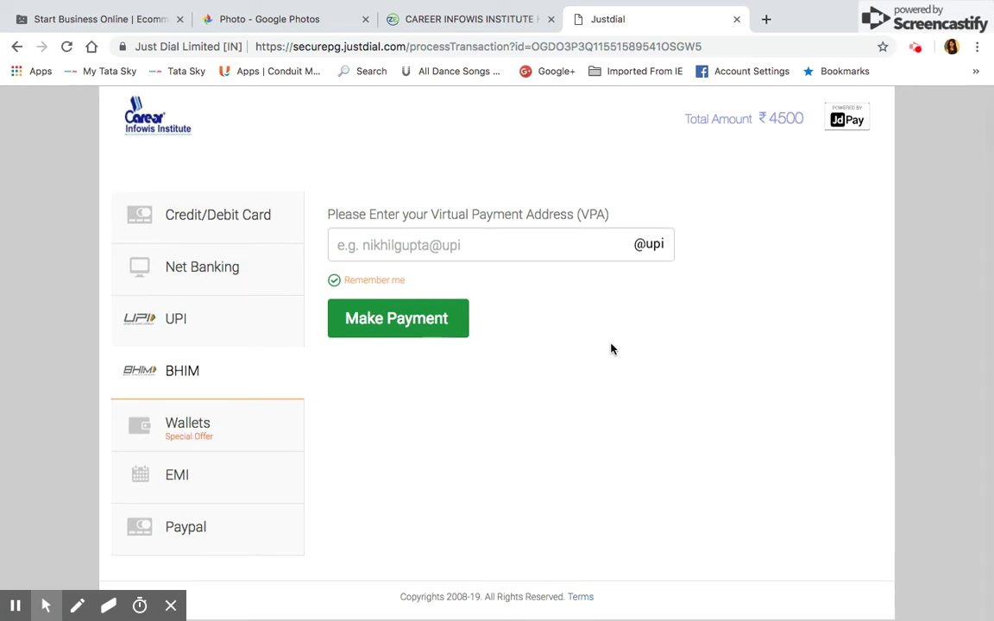
left_click(235, 215)
left_click(396, 295)
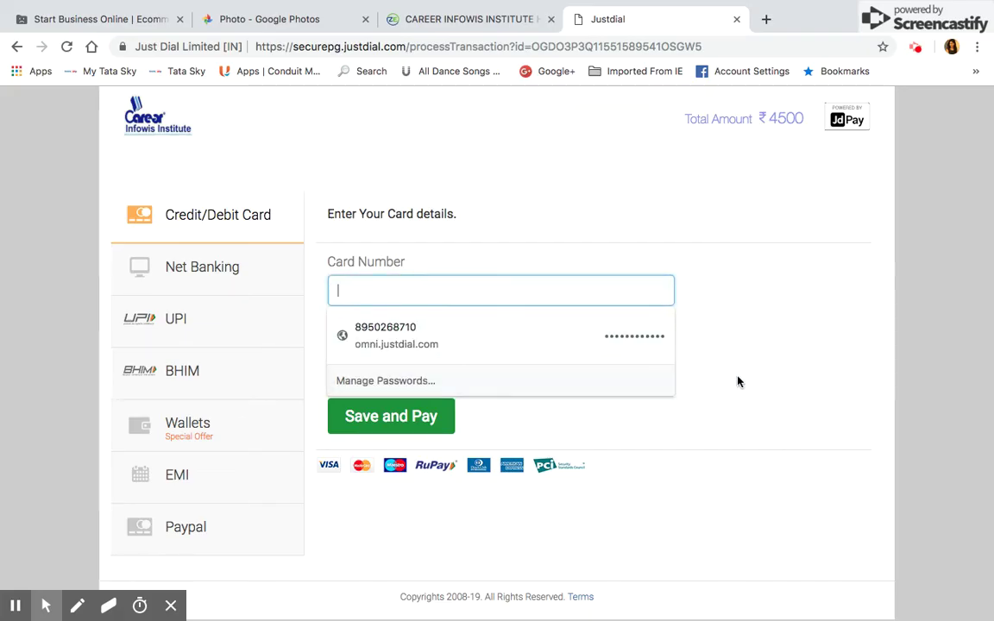
left_click(768, 380)
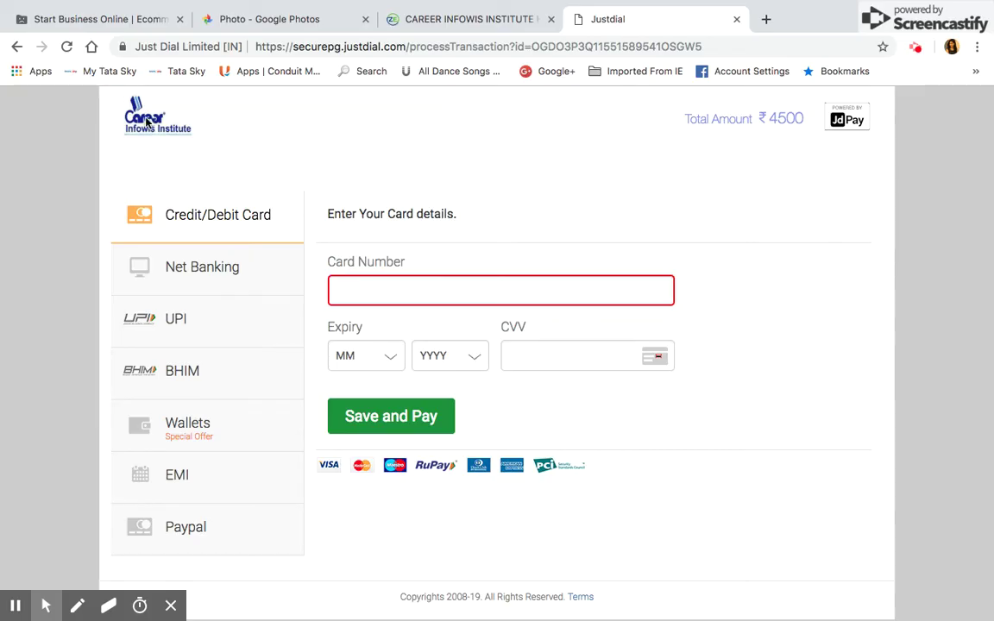
left_click(766, 20)
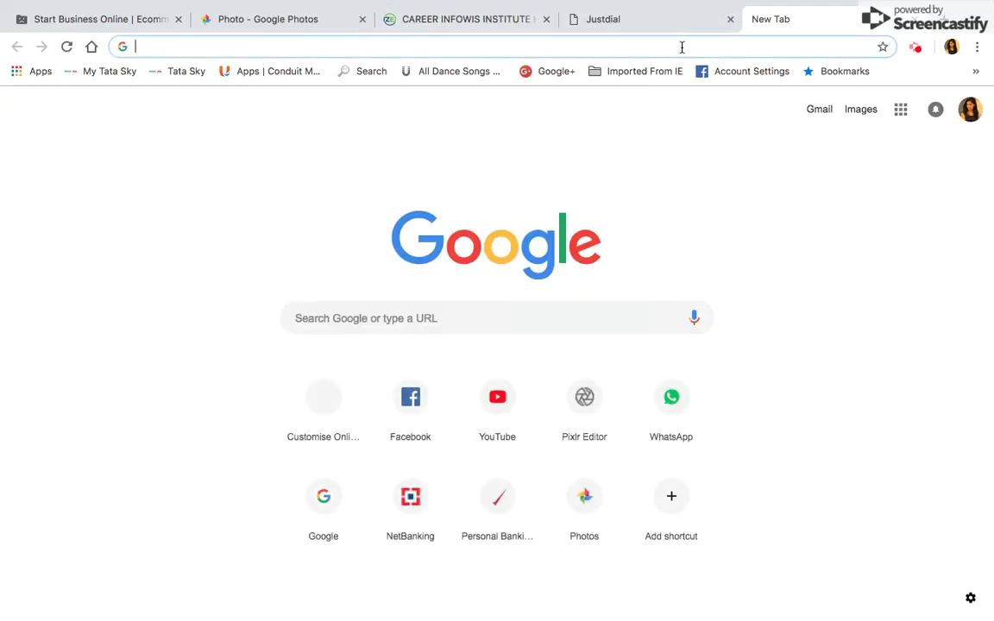
Step: Go to careerinfowisinstitute.in by entering 'CAR' in the address bar
type("CAR")
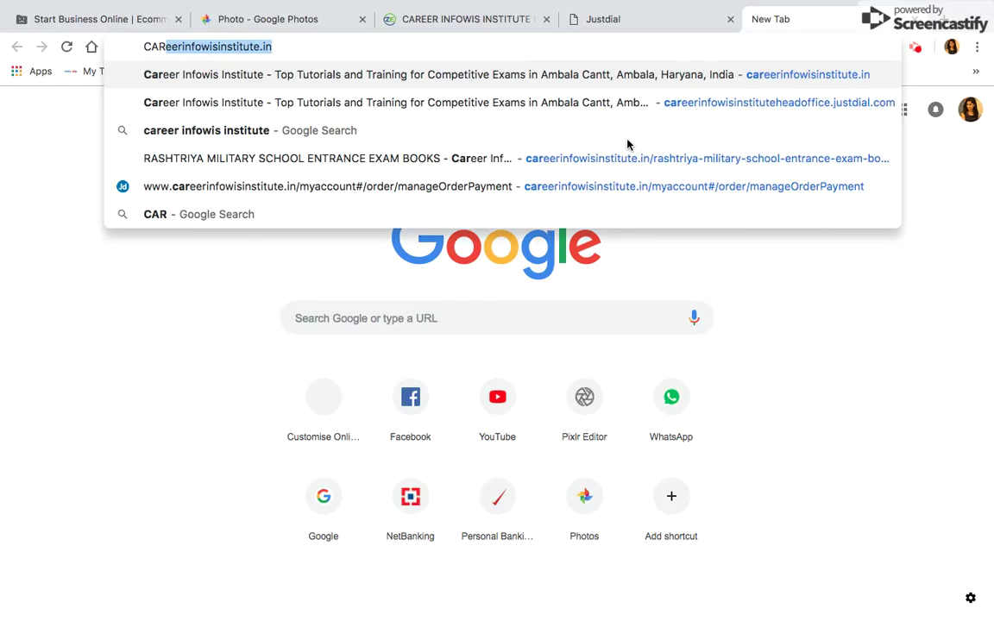
key("Return")
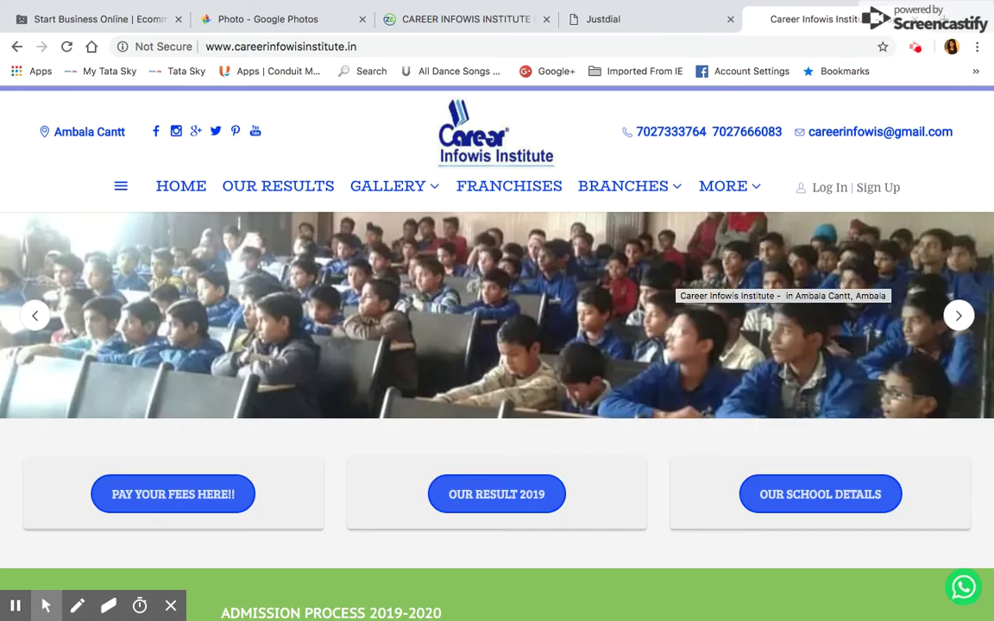
scroll(497, 345, "down", 5)
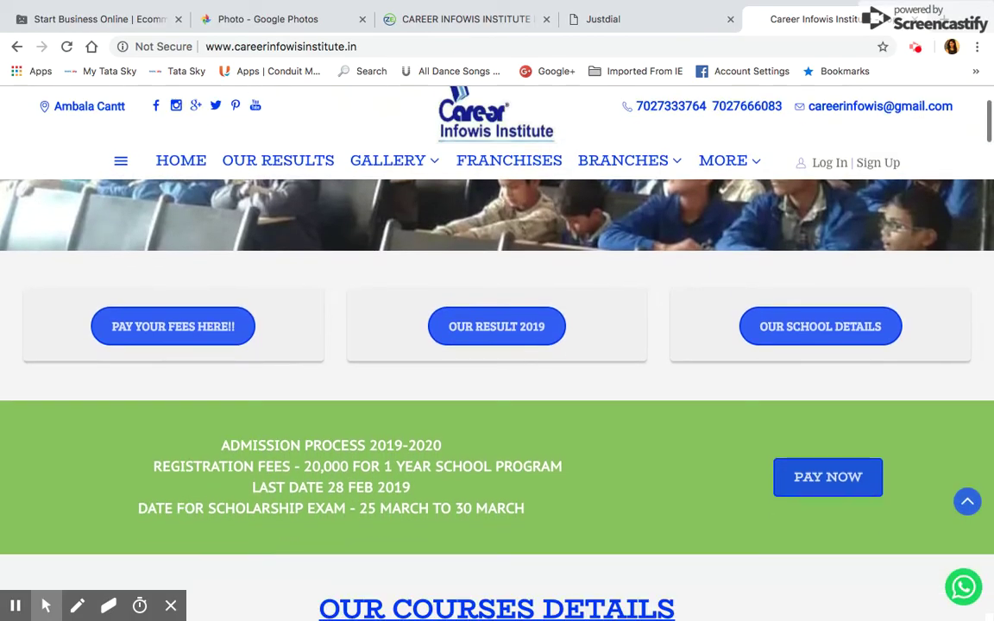
scroll(497, 345, "down", 4)
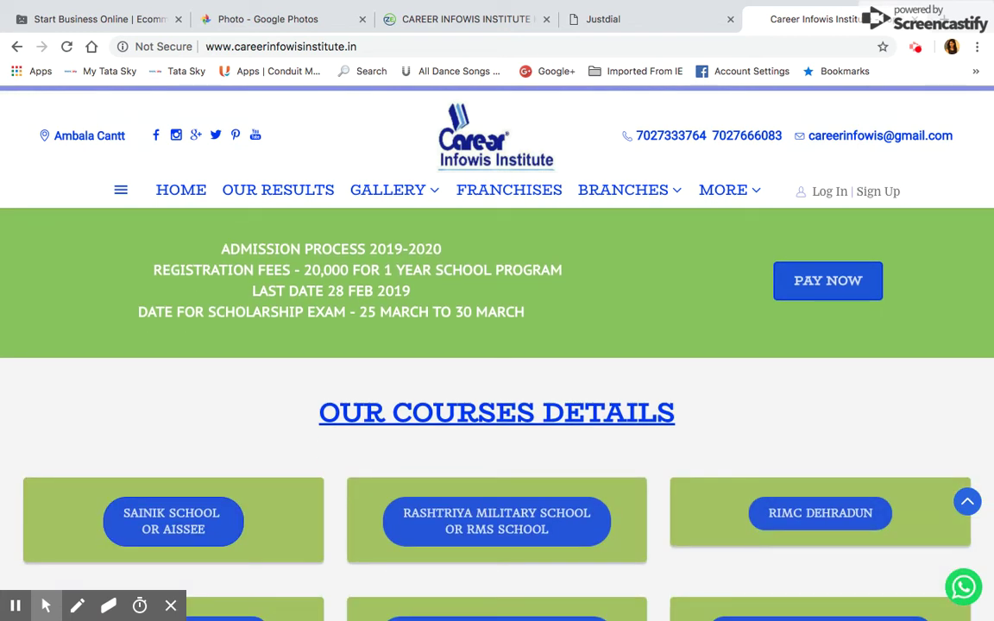
scroll(497, 345, "up", 1)
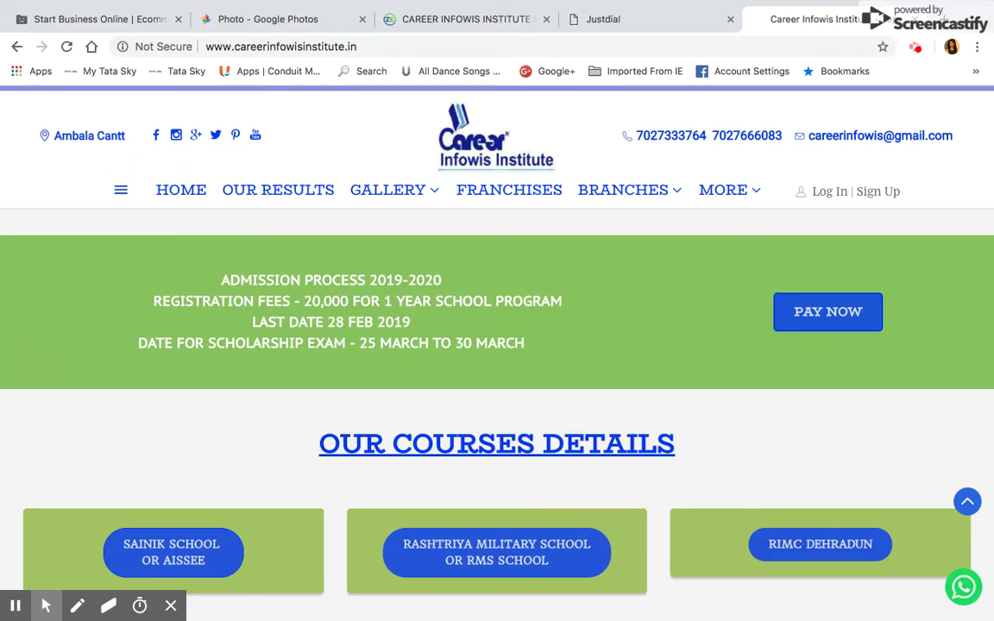
scroll(498, 345, "up", 5)
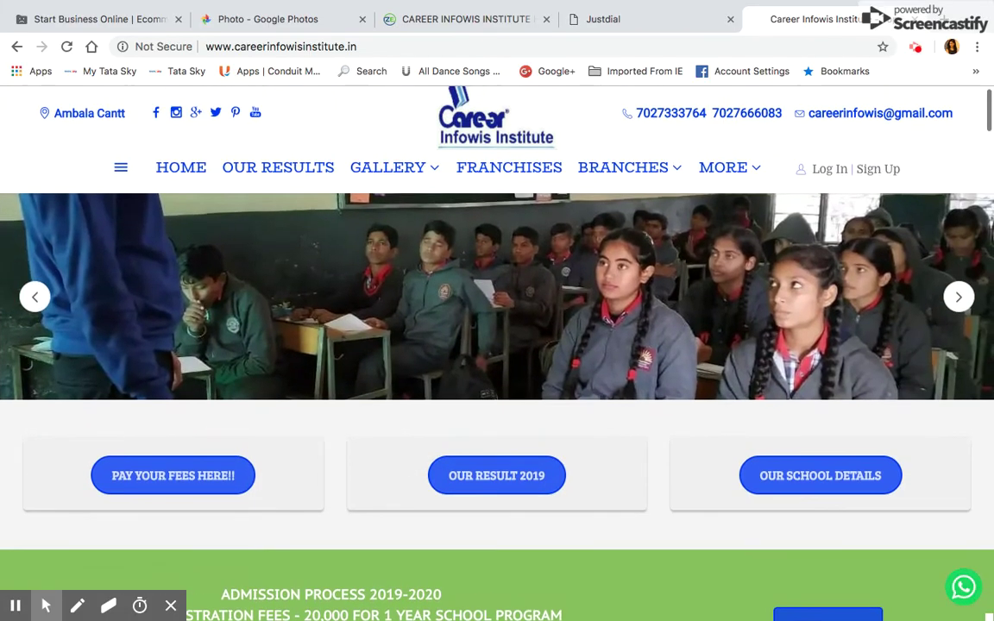
scroll(497, 346, "up", 1)
scroll(498, 345, "down", 1)
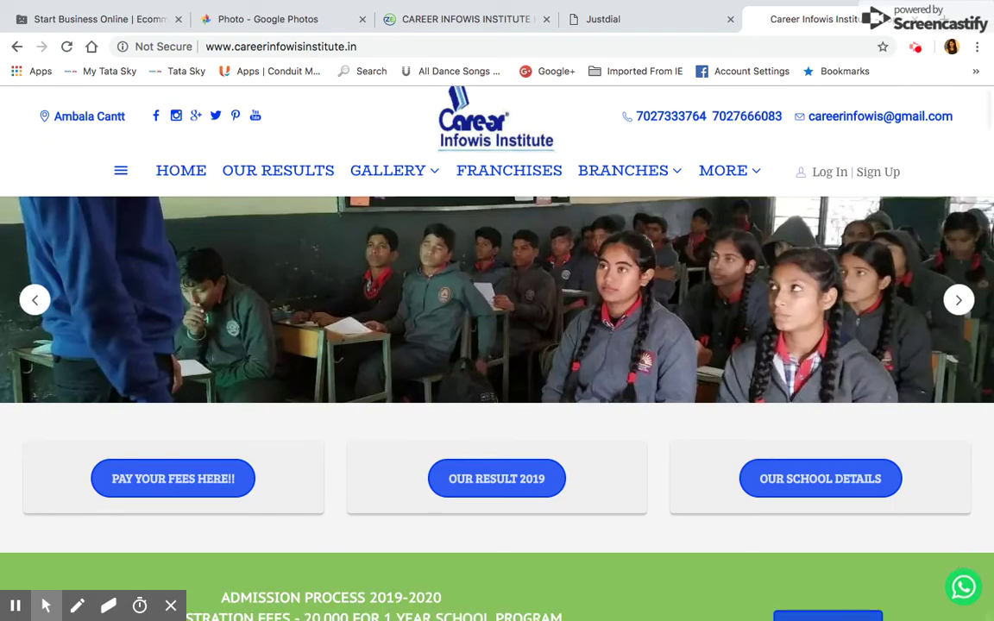
scroll(498, 345, "down", 1)
scroll(498, 345, "down", 3)
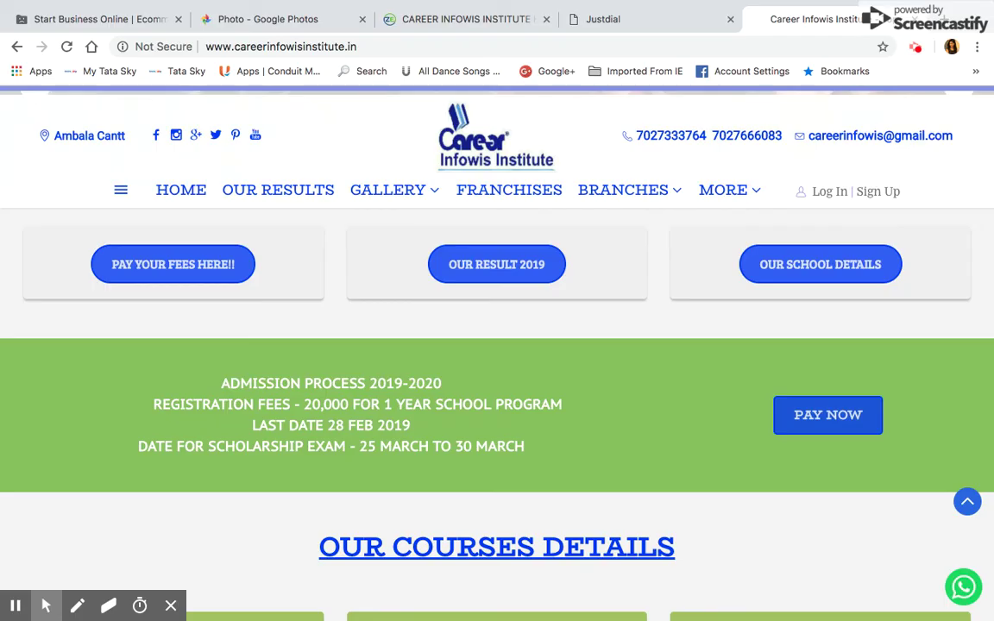
Step: Go to the Our School Details page from the homepage
left_click(801, 272)
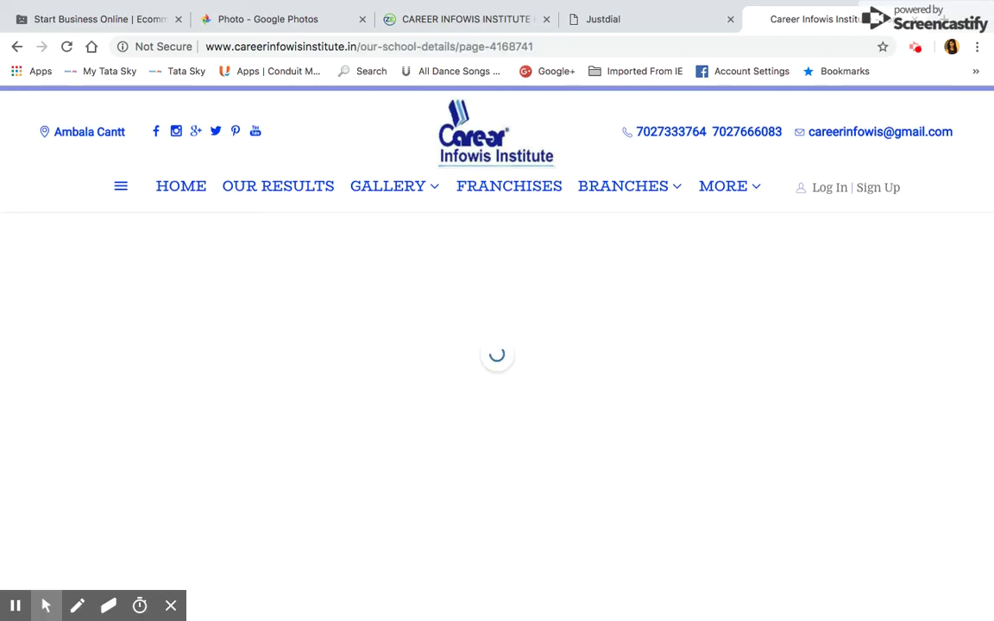